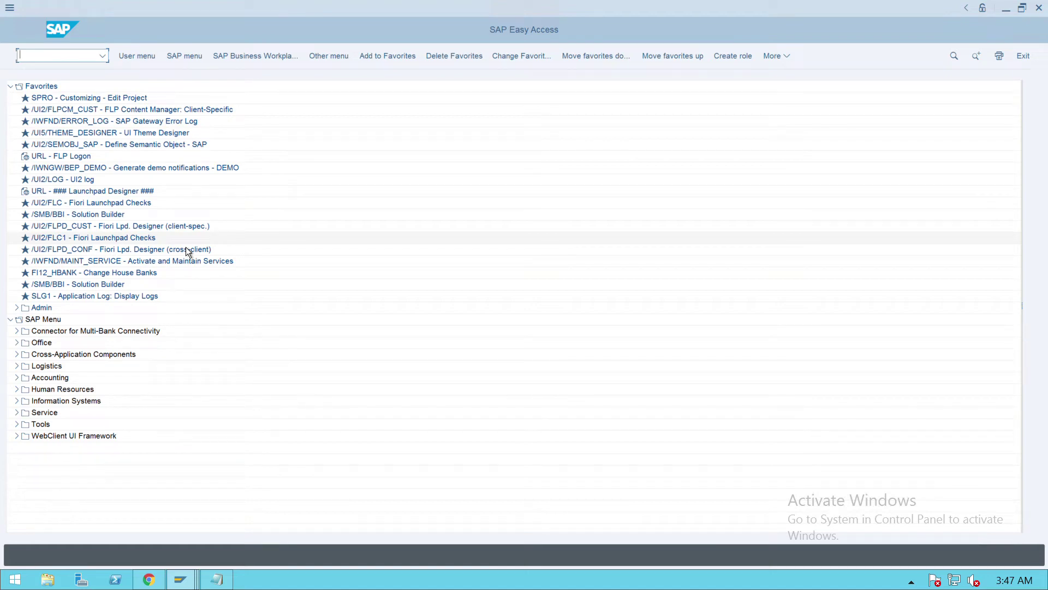
Step: Run AS01 with asset class P001 and company code P001 to reach the master data screen
text(as01)
key(Return)
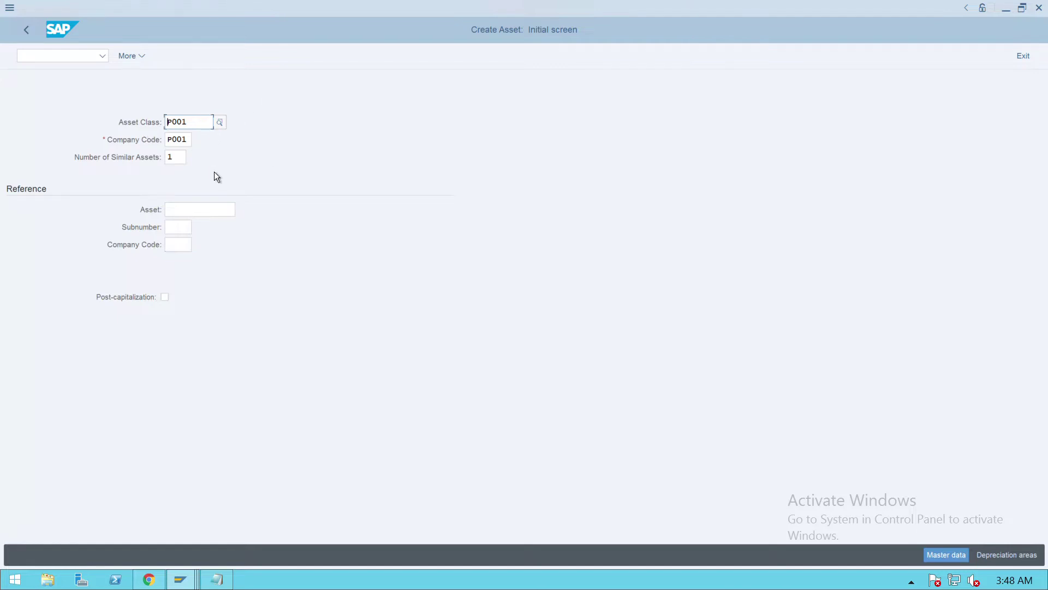
key(Return)
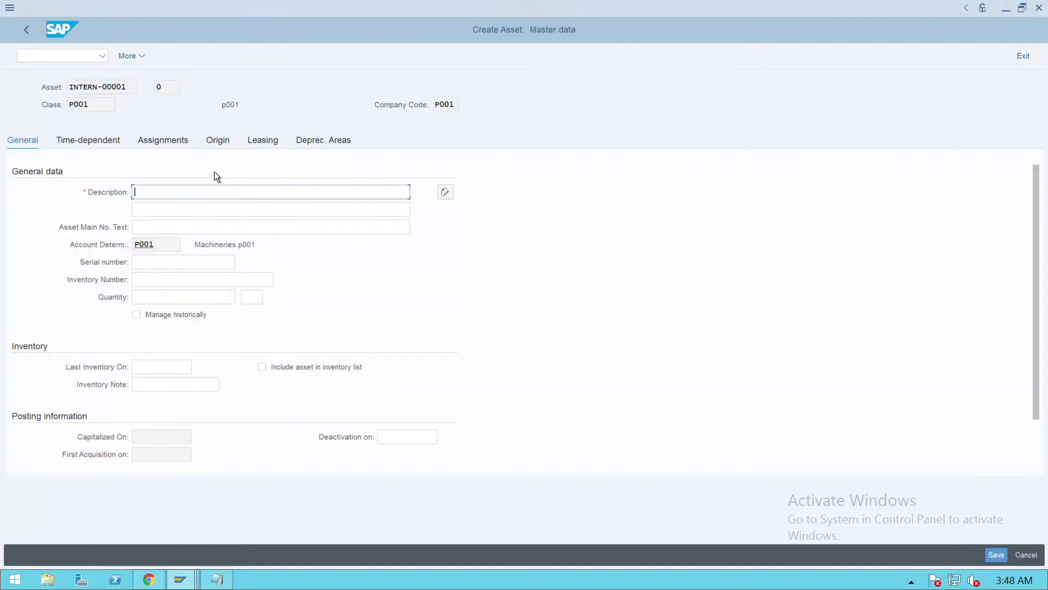
Step: Choose 'machine p001' from earlier entries as the asset description
key(Down)
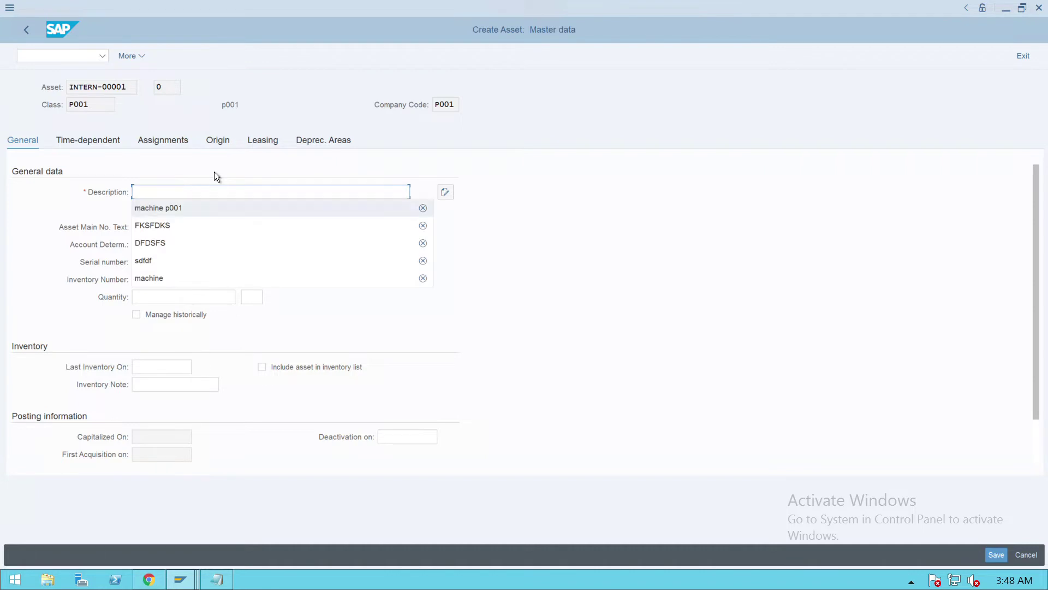
key(Down)
key(Return)
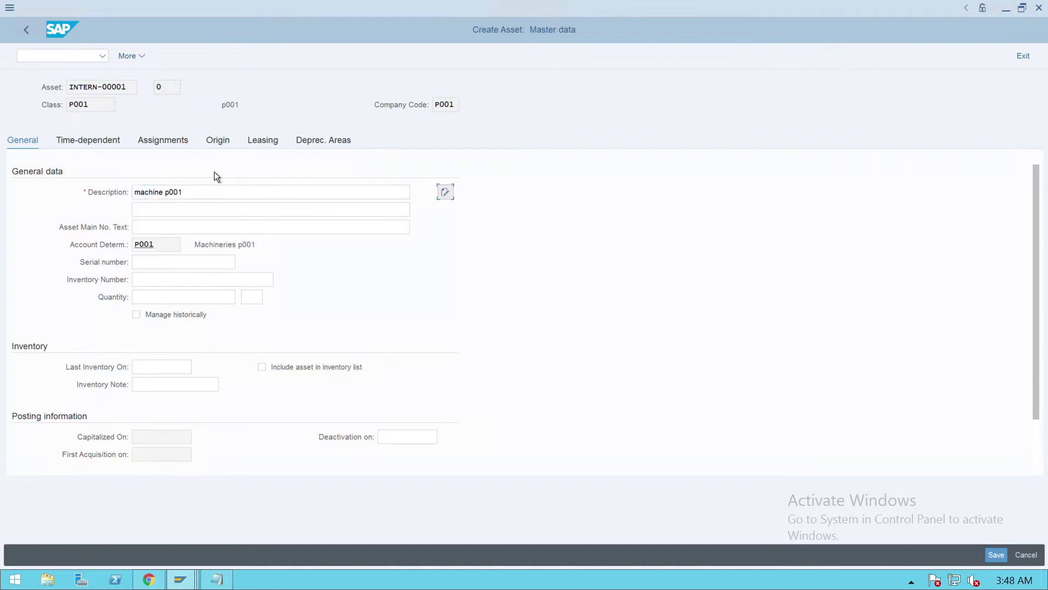
Step: Assign the asset to cost center ADMIN01 and bring up the depreciation areas table
click(107, 146)
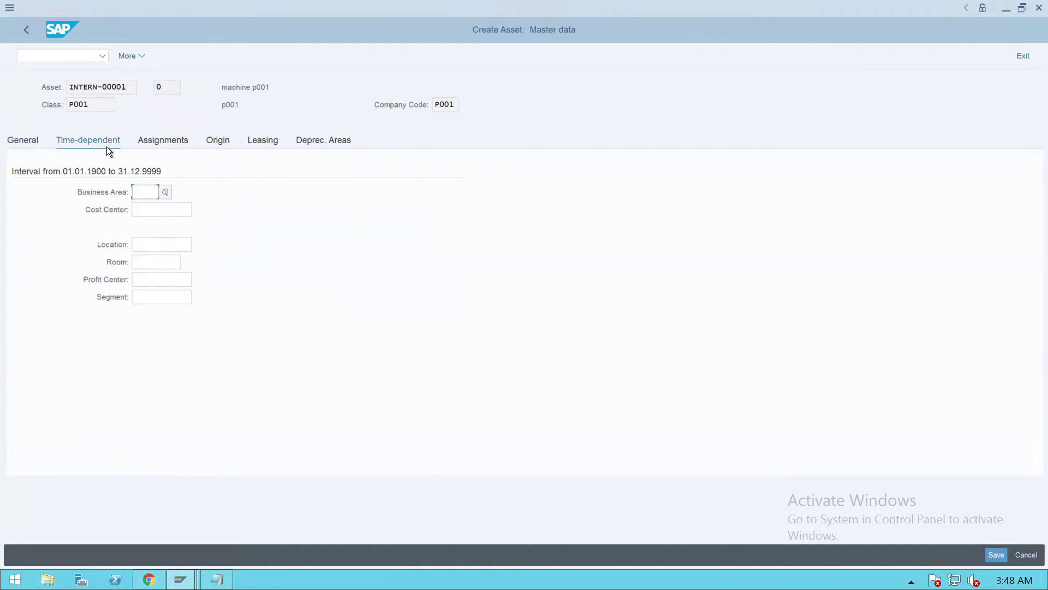
click(157, 212)
key(Down)
key(Down)
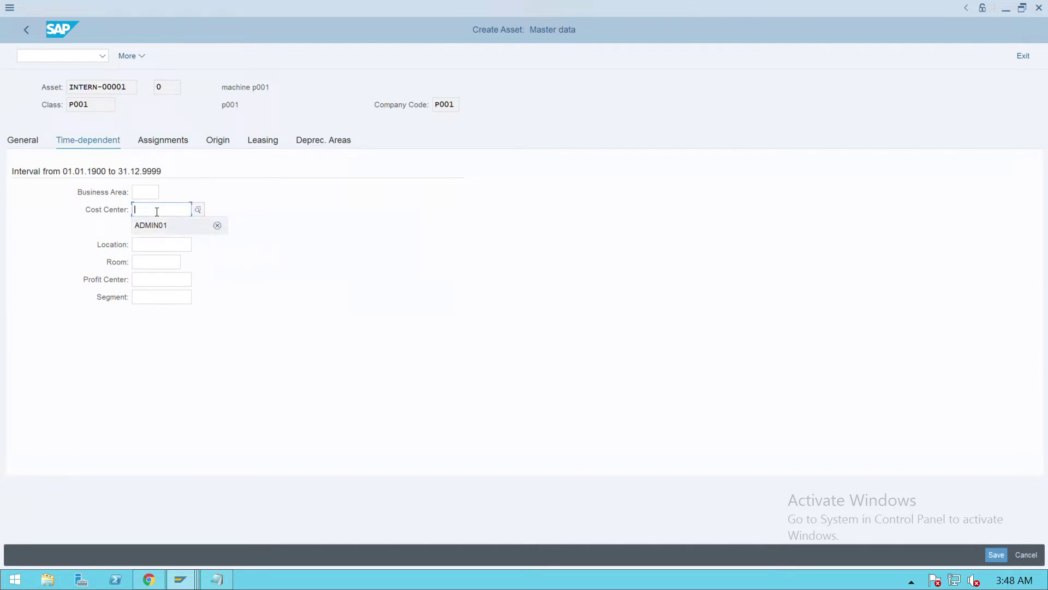
key(Tab)
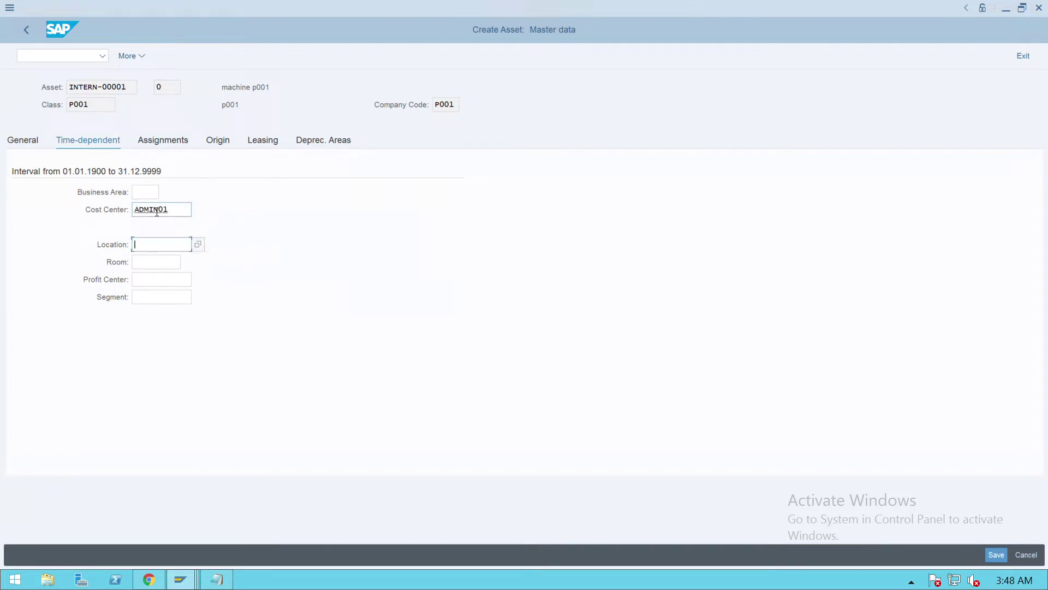
click(169, 147)
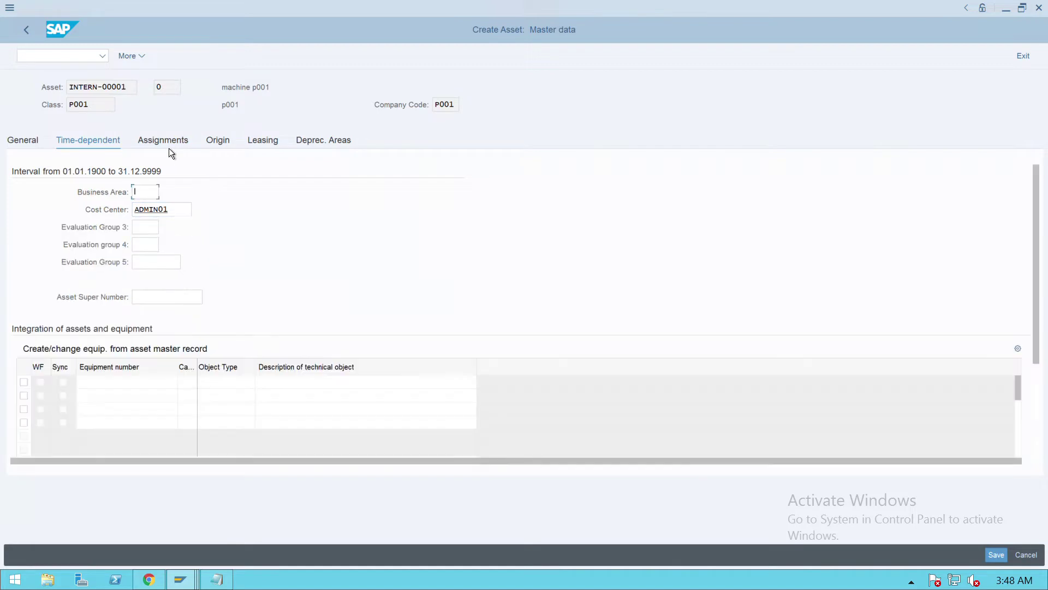
click(316, 152)
Step: Enter useful life 10 years and 10 periods for depreciation areas 01 and 02, then save the asset
click(224, 208)
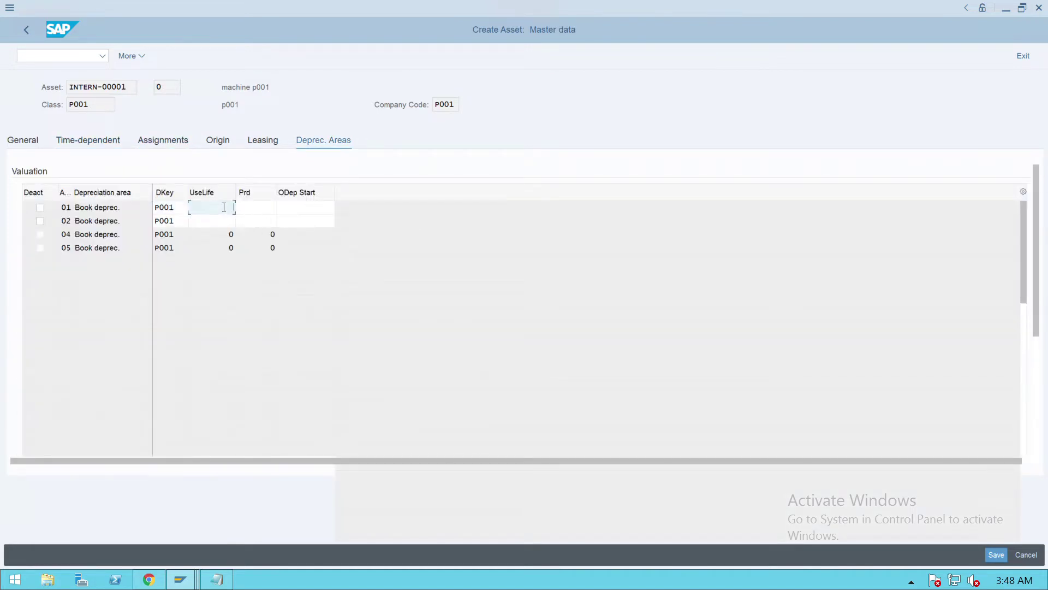
text(10)
key(Tab)
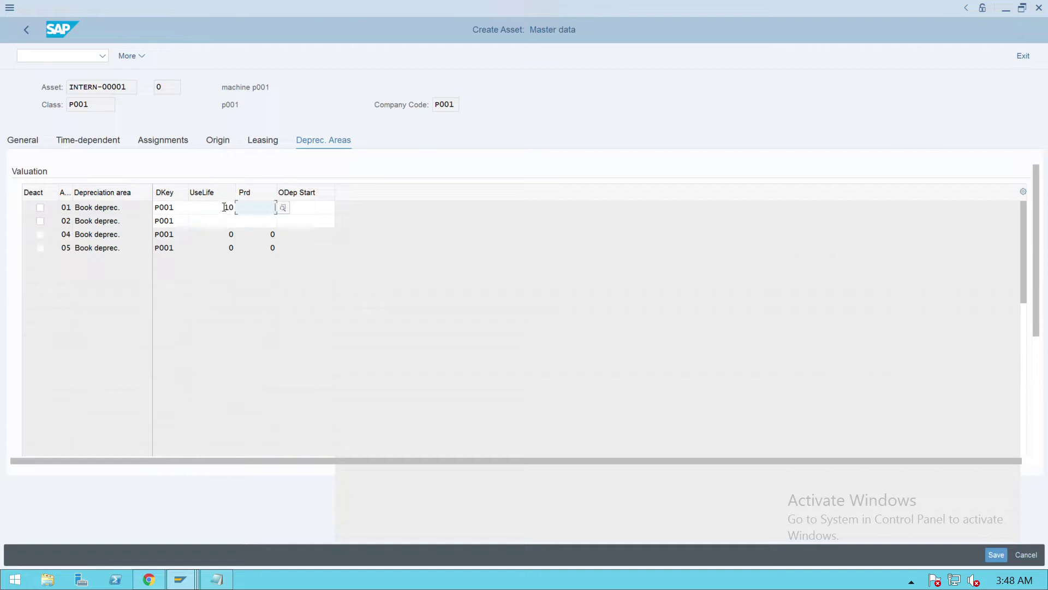
text(10)
key(Tab)
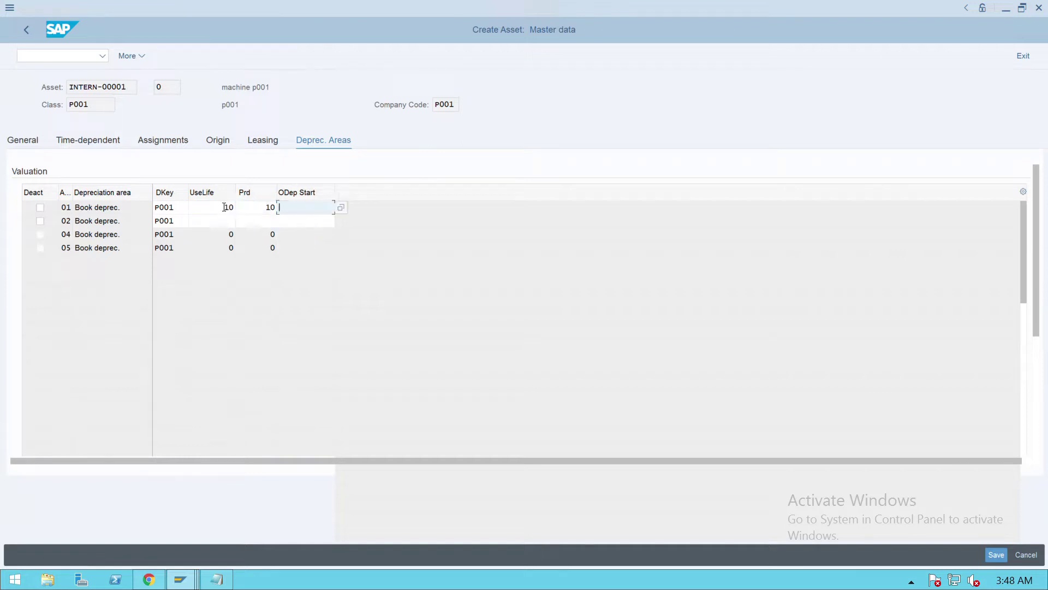
key(Tab)
key(Tab)
key(Tab)
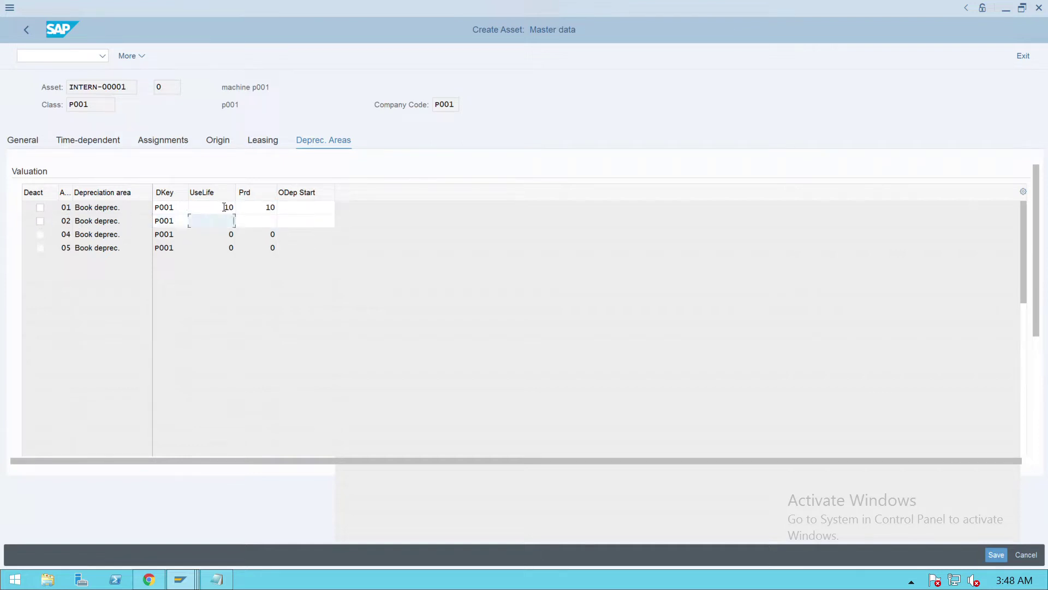
text(10)
key(Tab)
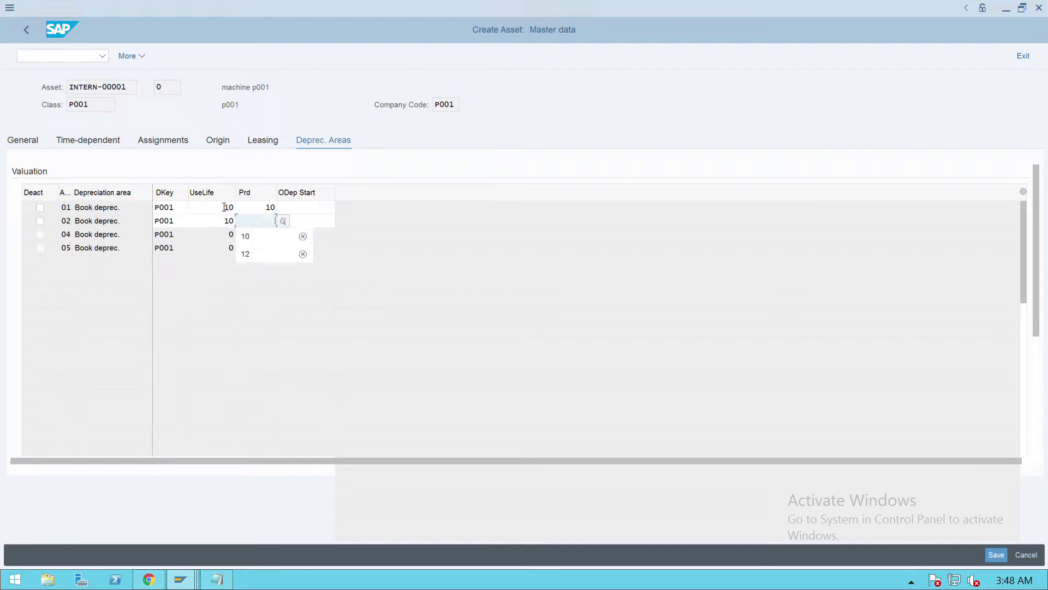
text(10)
key(Tab)
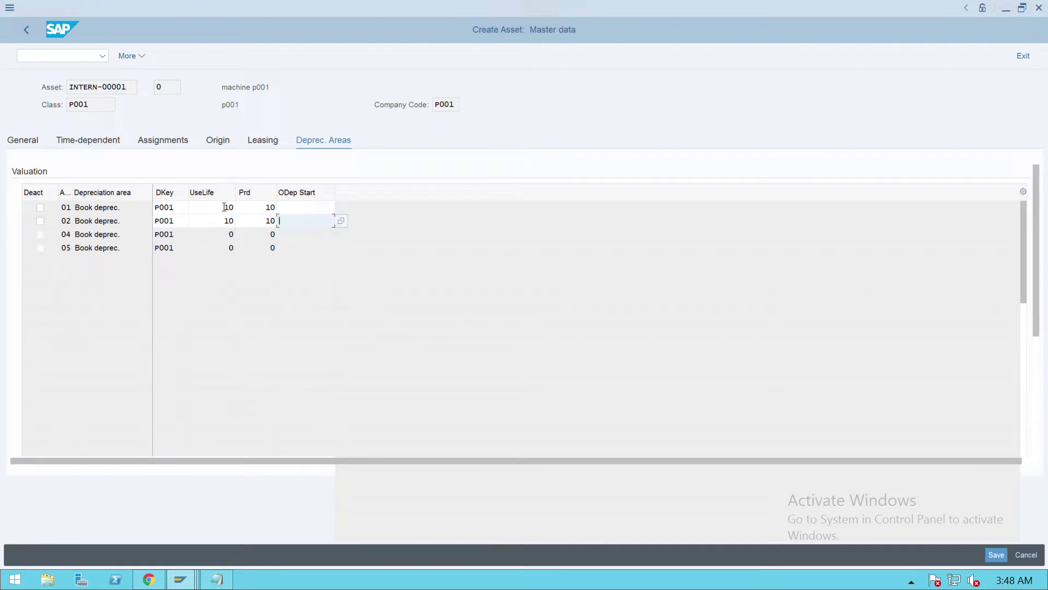
key(Return)
click(996, 555)
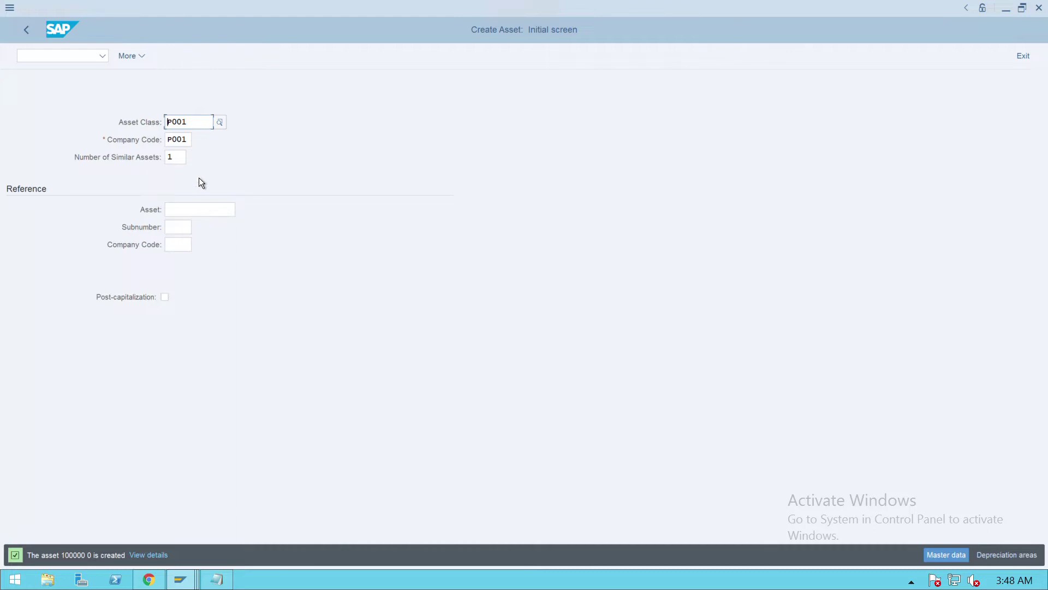
Step: Dismiss the session-limit message and return to the SAP Easy Access menu with /n
key(ctrl+n)
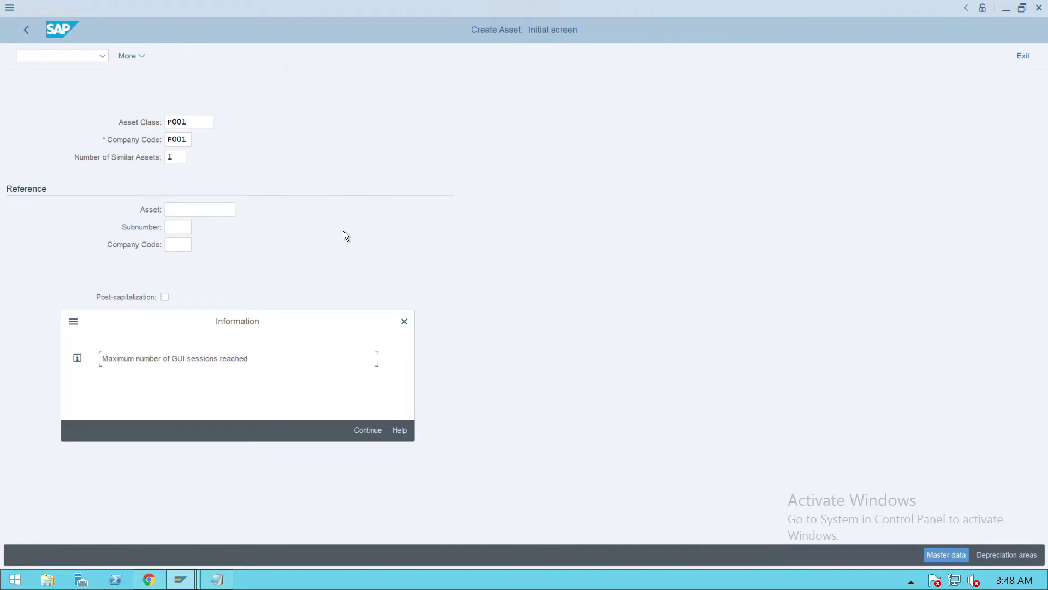
click(405, 321)
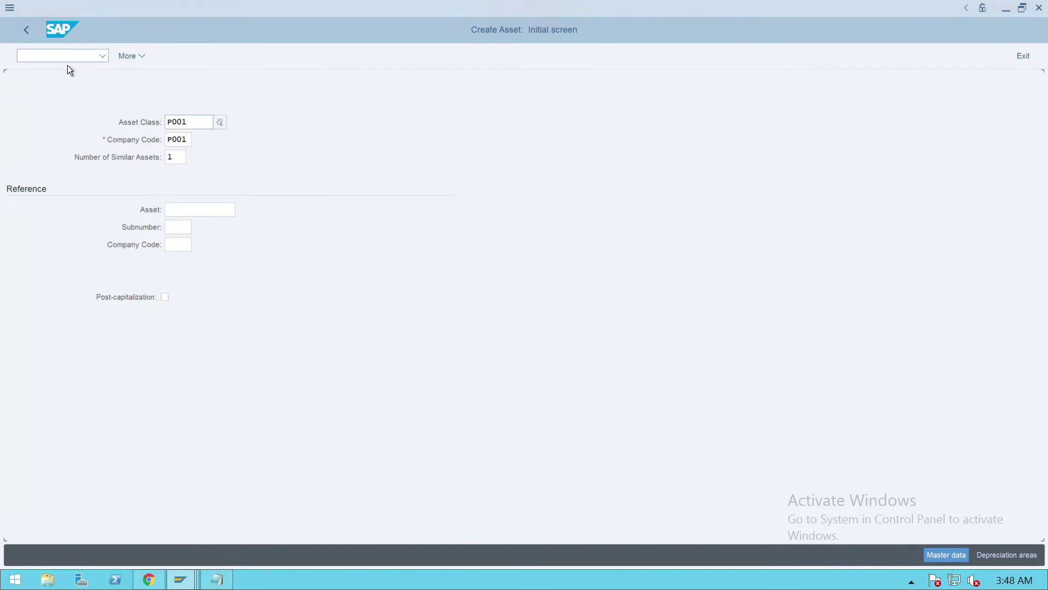
click(64, 58)
text(/n)
key(Return)
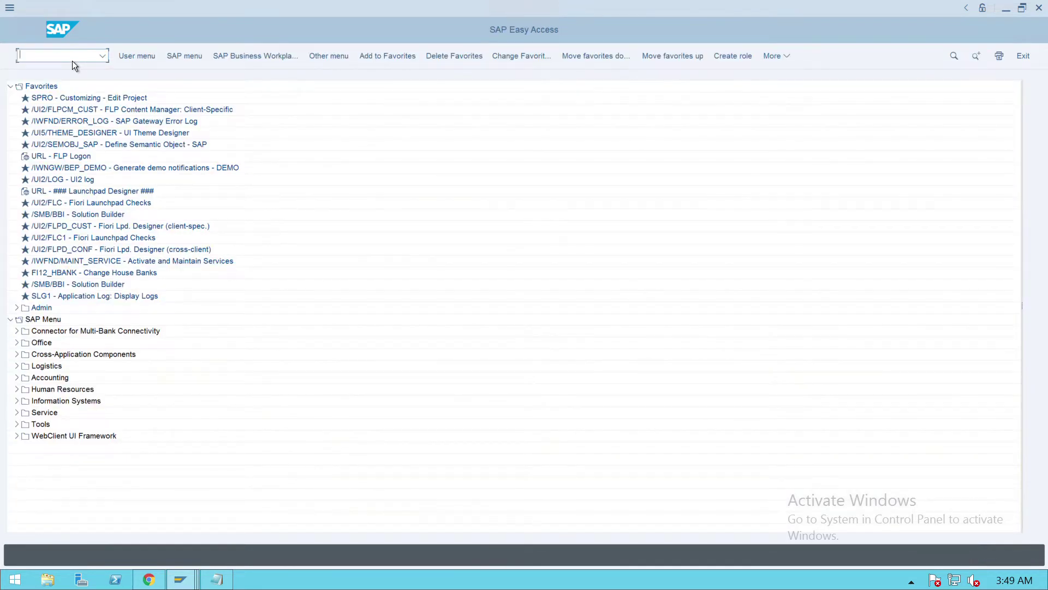
Step: View asset 100000 in the Asset Explorer (AW01N), which shows no values for 2021
text(aw01n)
key(Return)
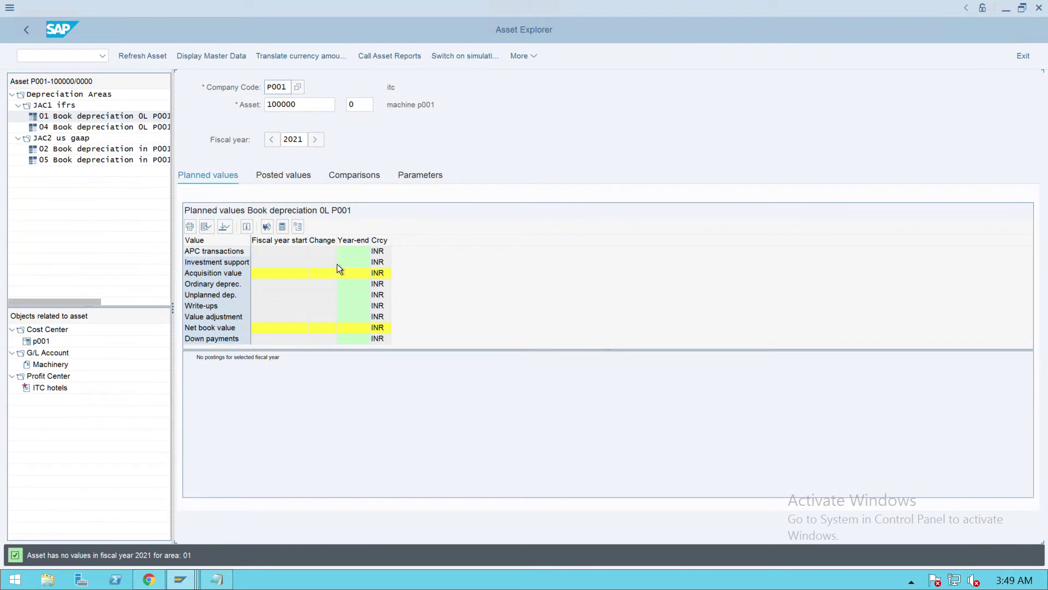
click(48, 60)
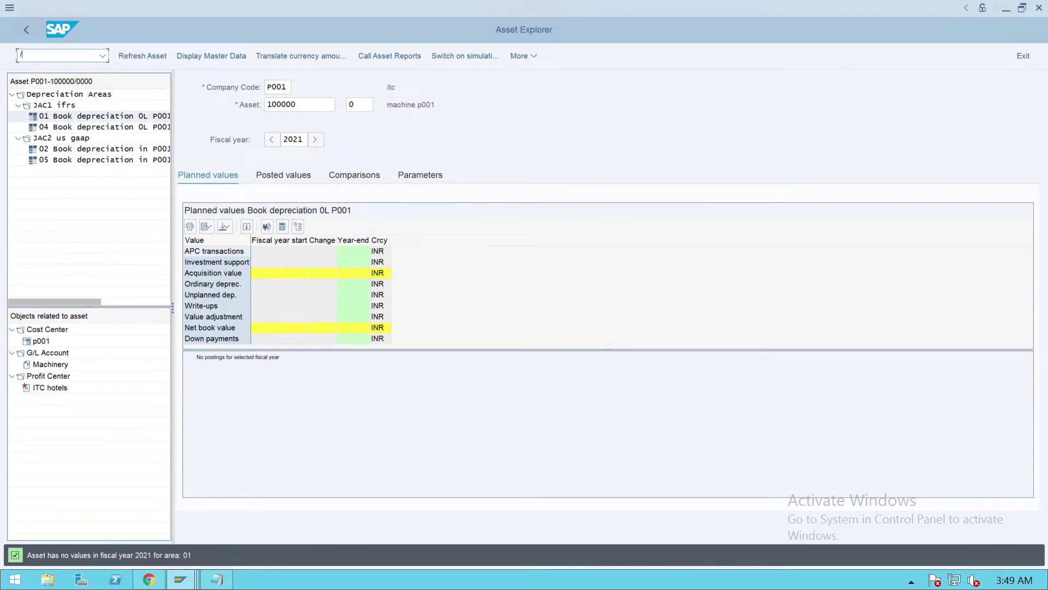
Step: Go back to the main menu and open business partner maintenance with BP
text(/n)
key(Return)
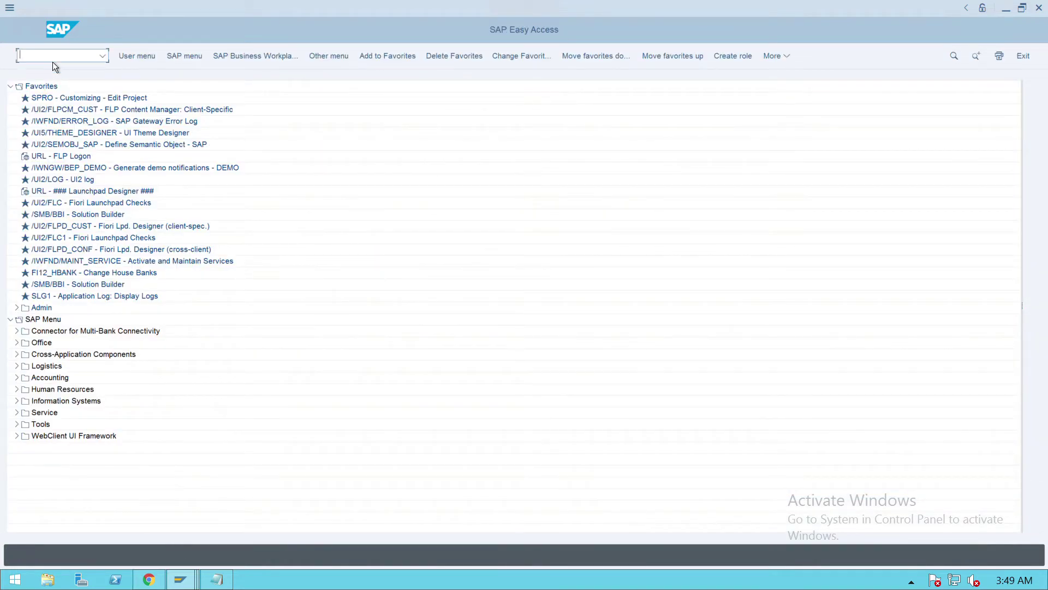
text(bp)
key(Return)
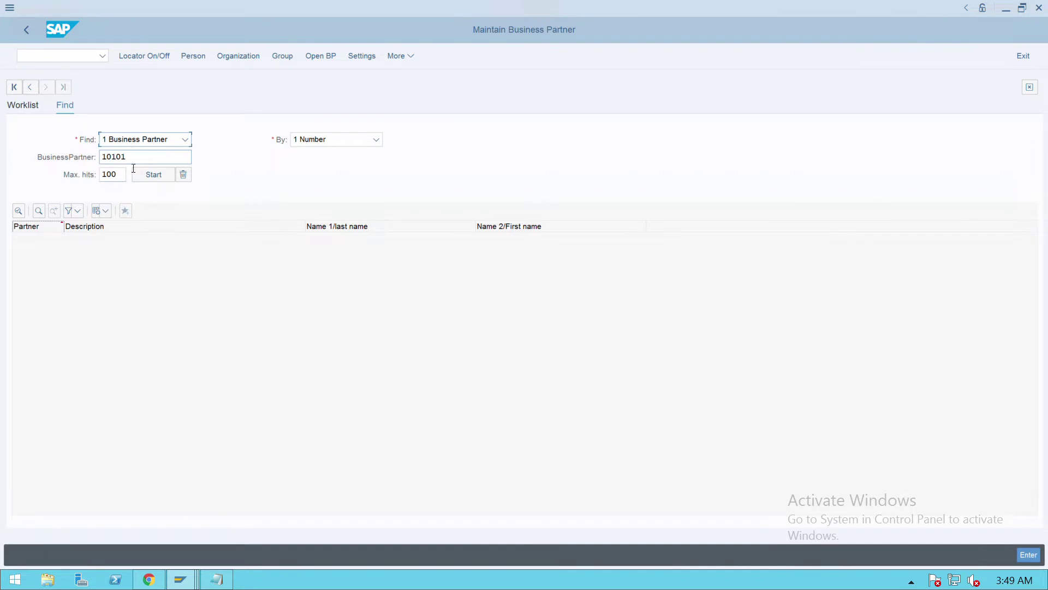
Step: Pick the kakinada port vendor's partner number from the history list and search for it
click(146, 163)
click(155, 165)
key(Down)
key(Down)
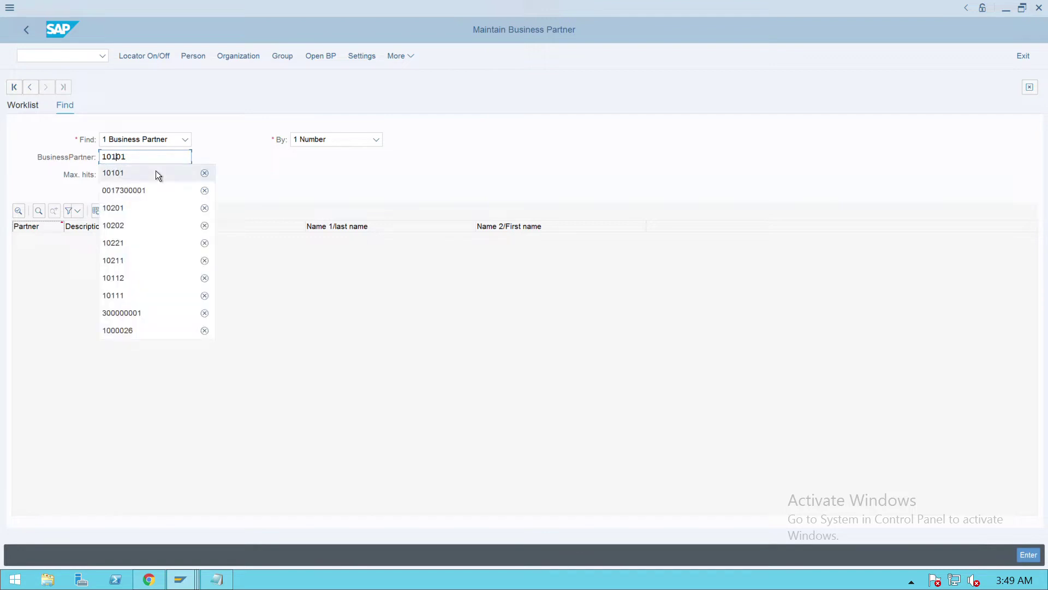
key(Return)
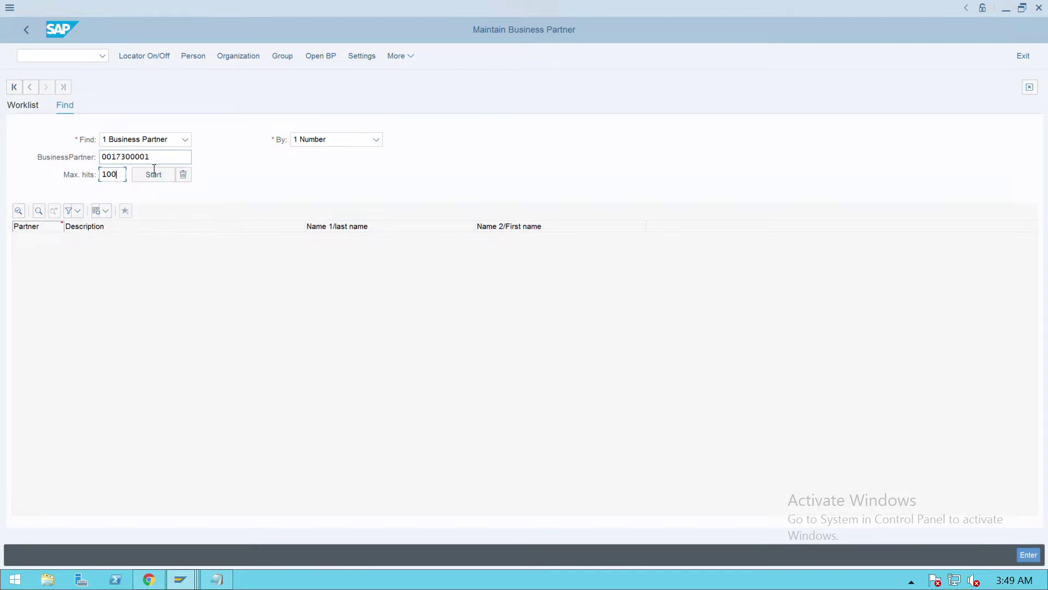
click(157, 174)
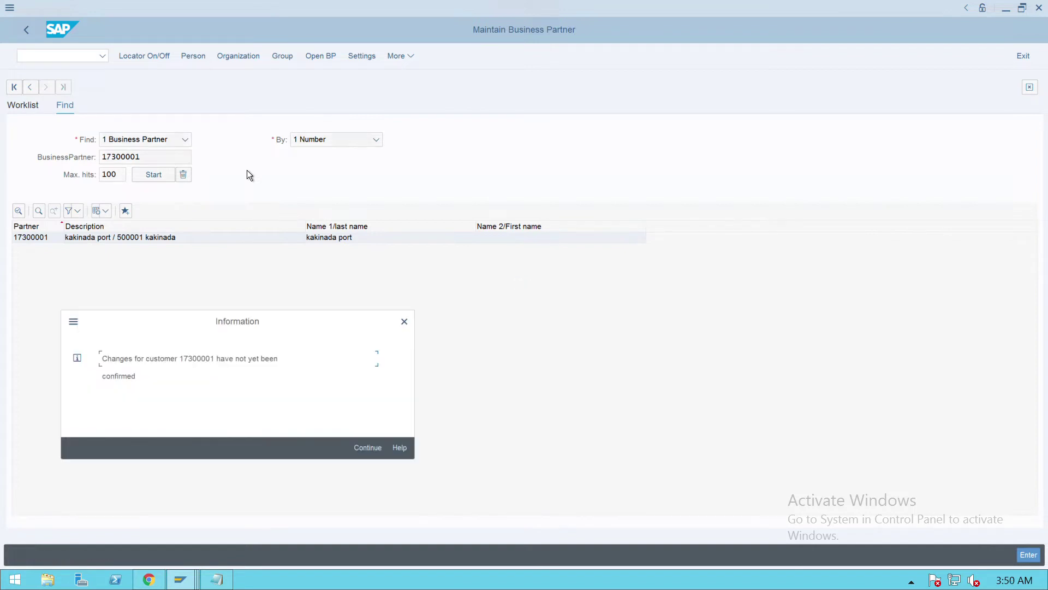
Step: Show the partner in role FLVN00 Supplier (Fin.Accounting) with company code P001, which is unavailable
click(370, 449)
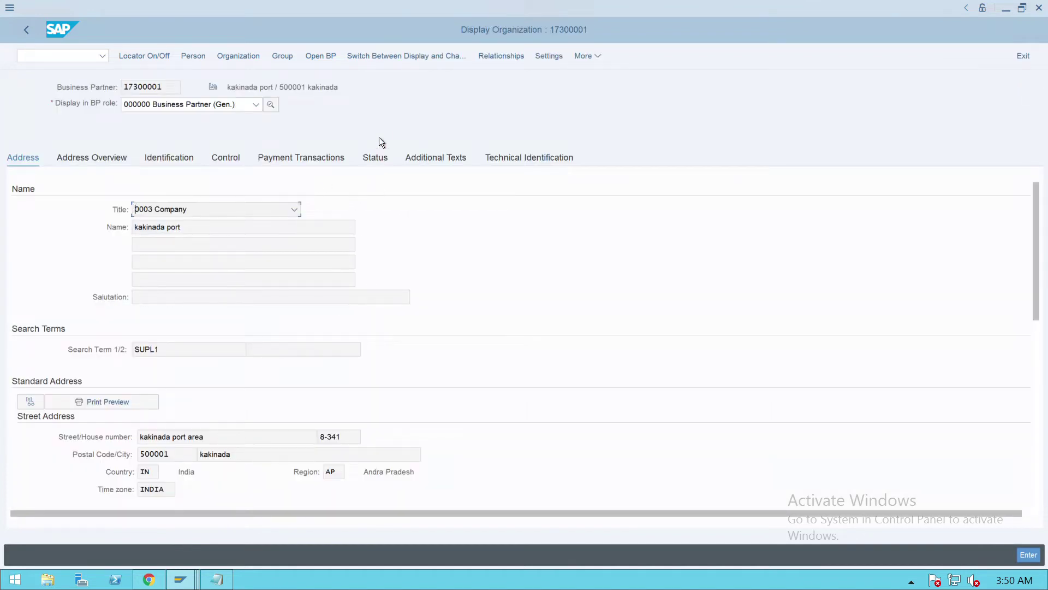
click(256, 105)
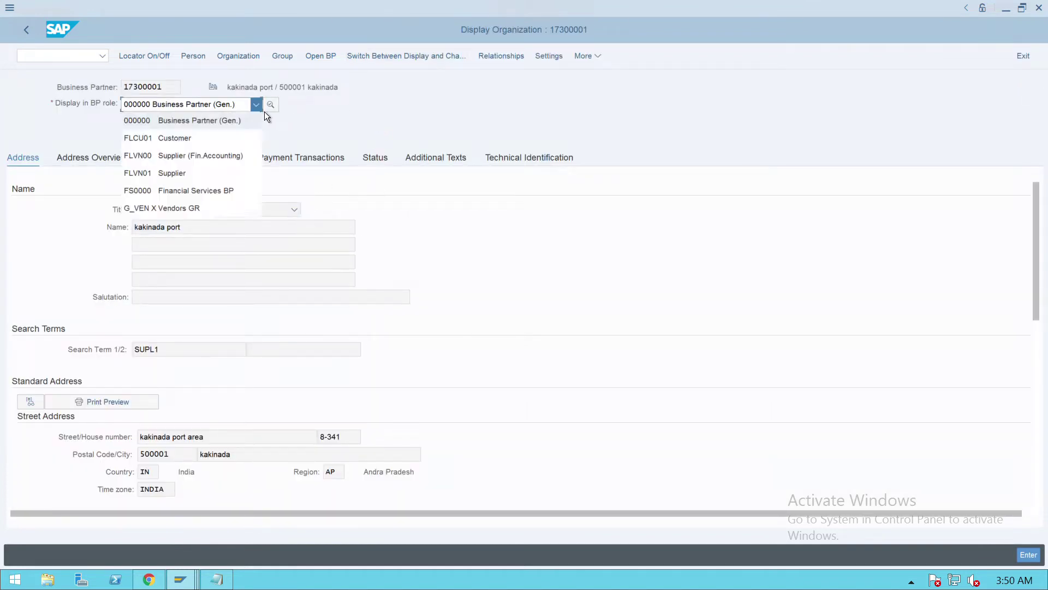
click(195, 162)
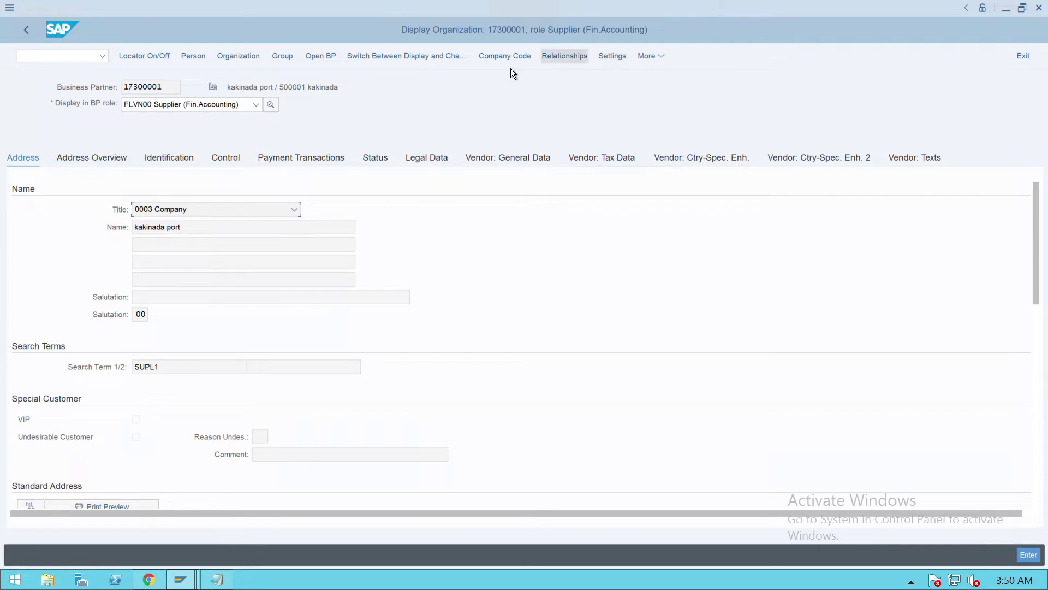
click(511, 63)
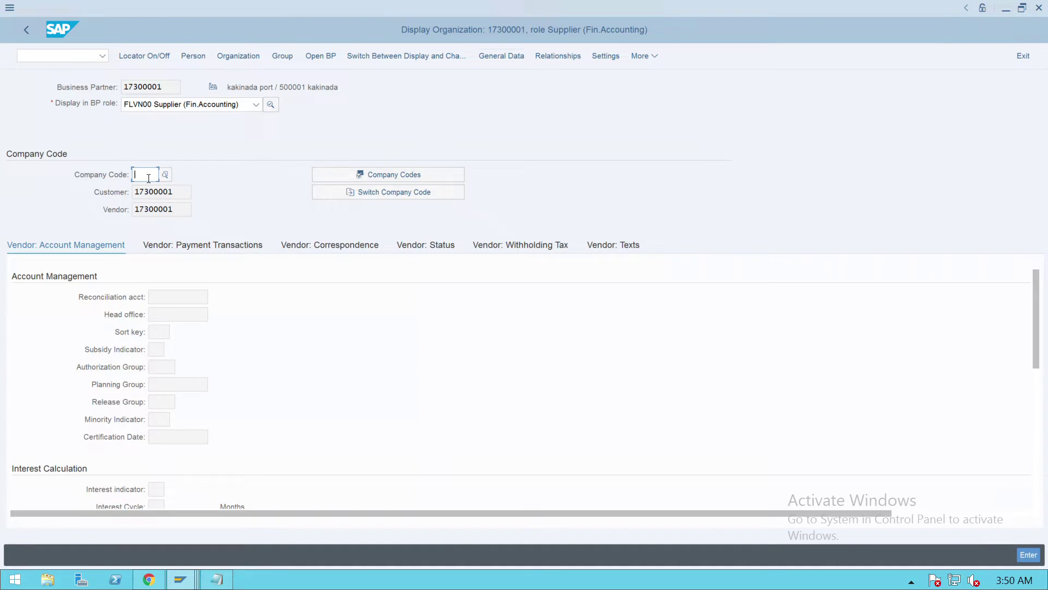
text(p001)
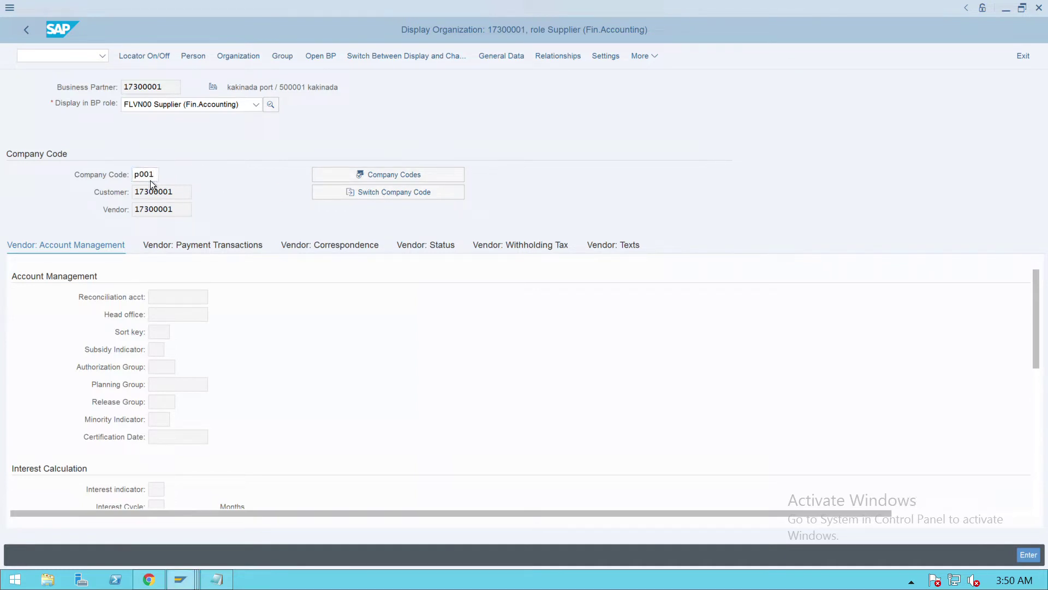
key(Return)
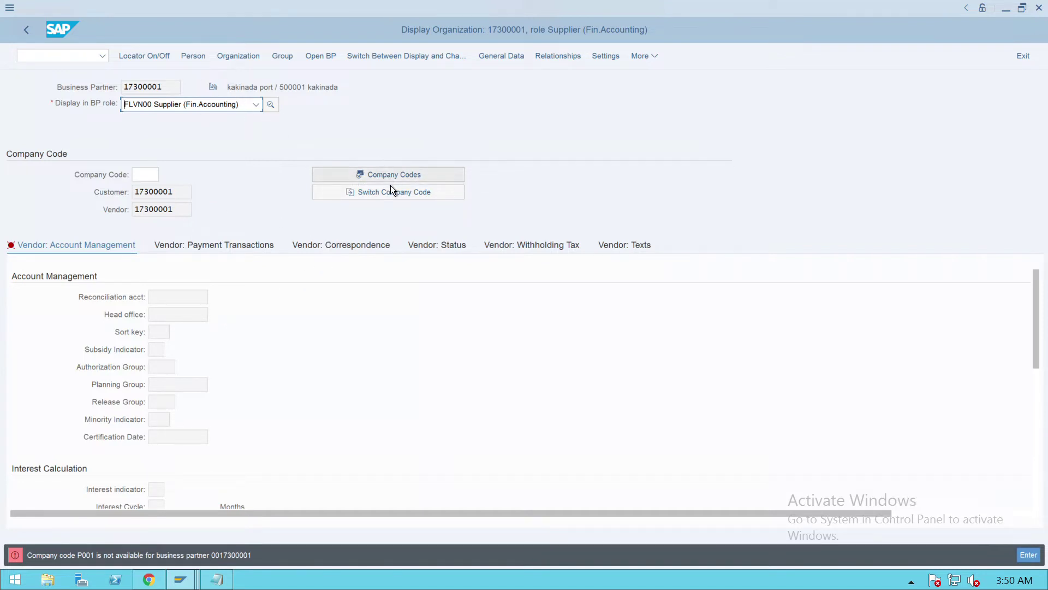
click(426, 60)
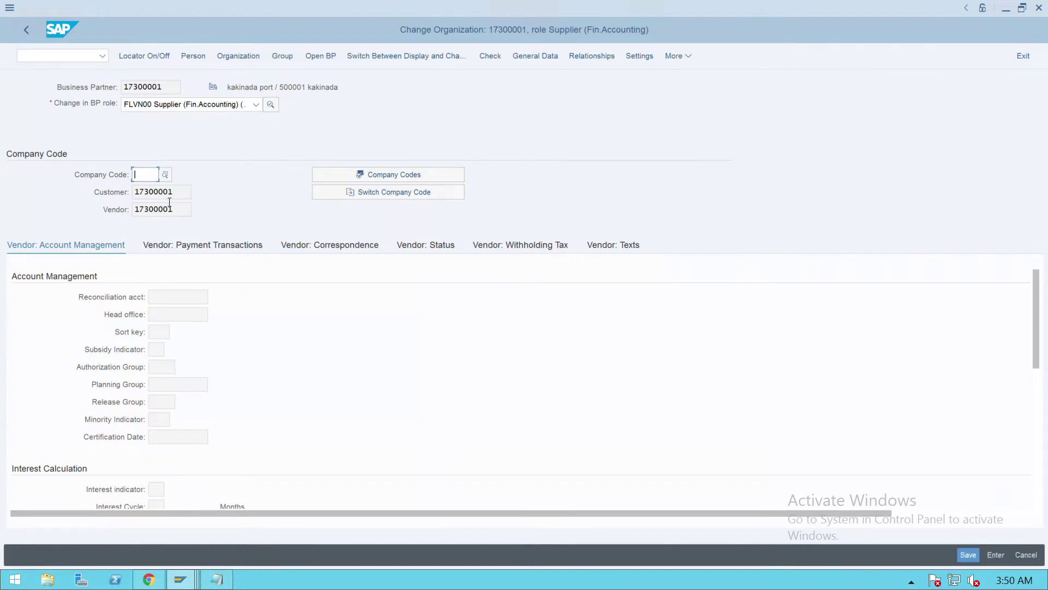
text(JPPS)
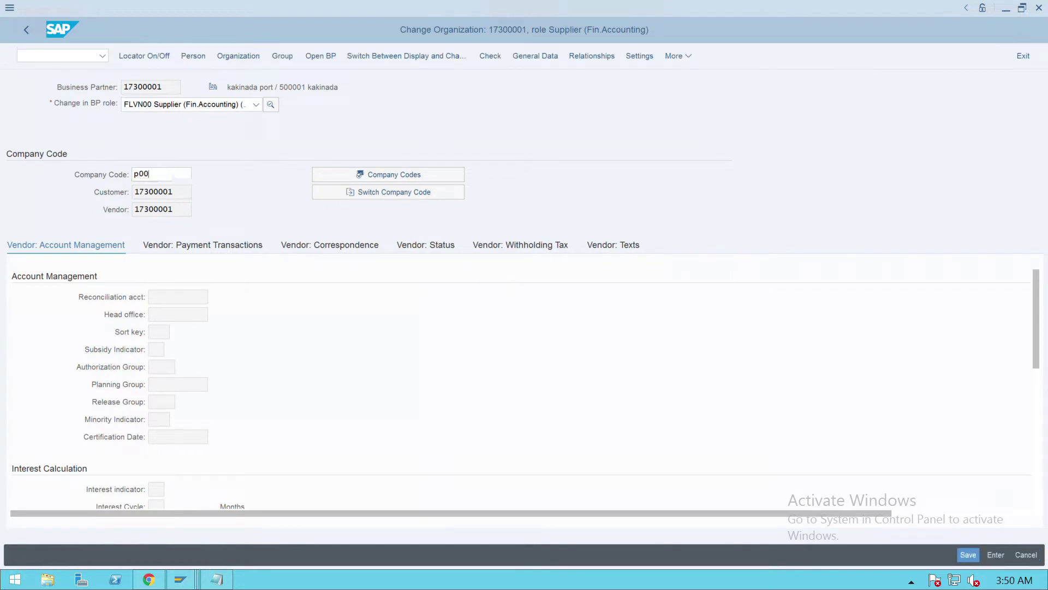
key(Return)
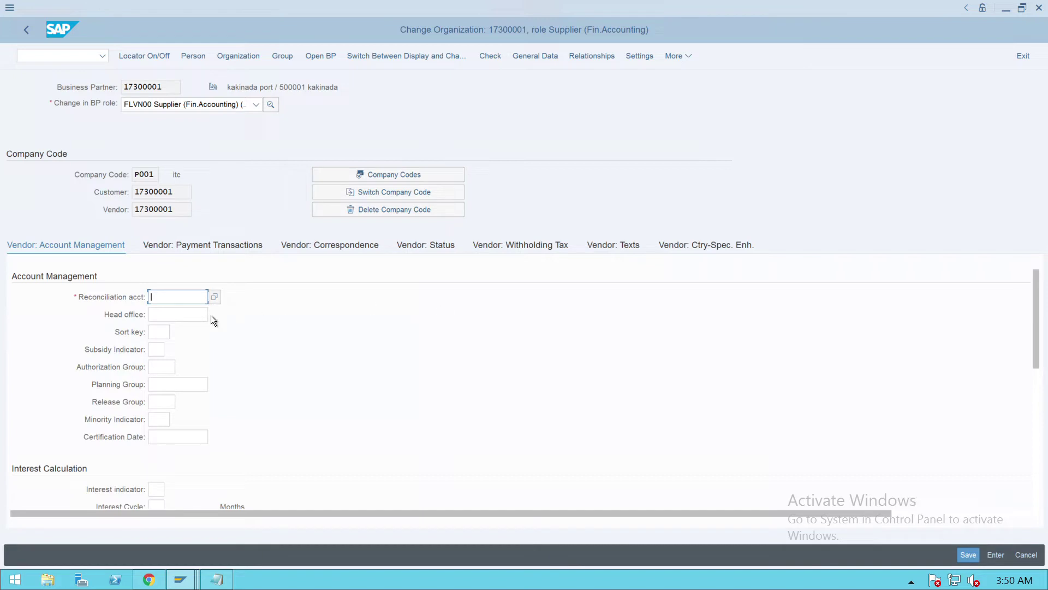
click(218, 300)
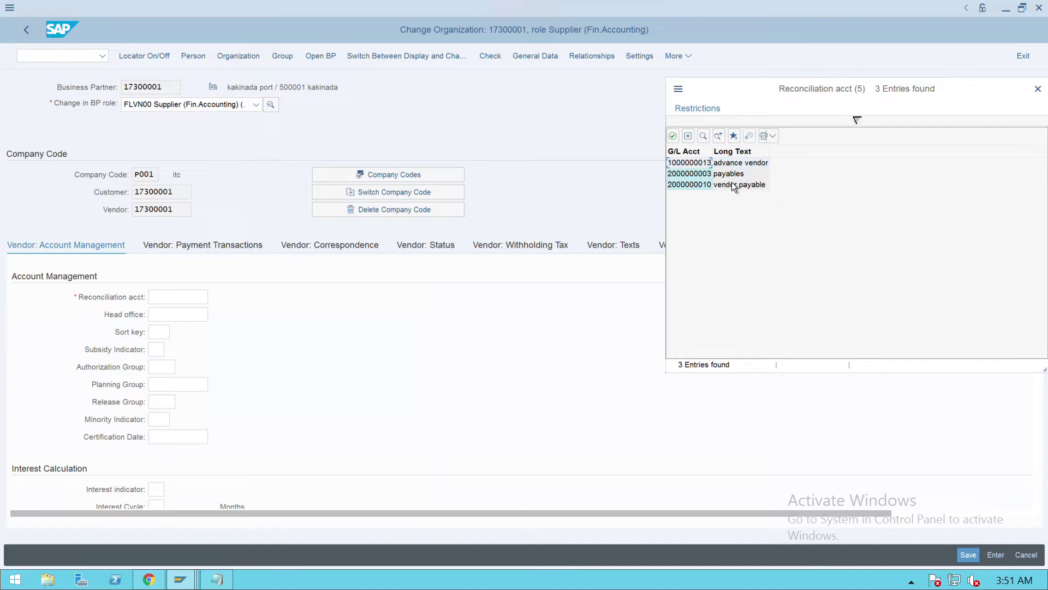
click(732, 180)
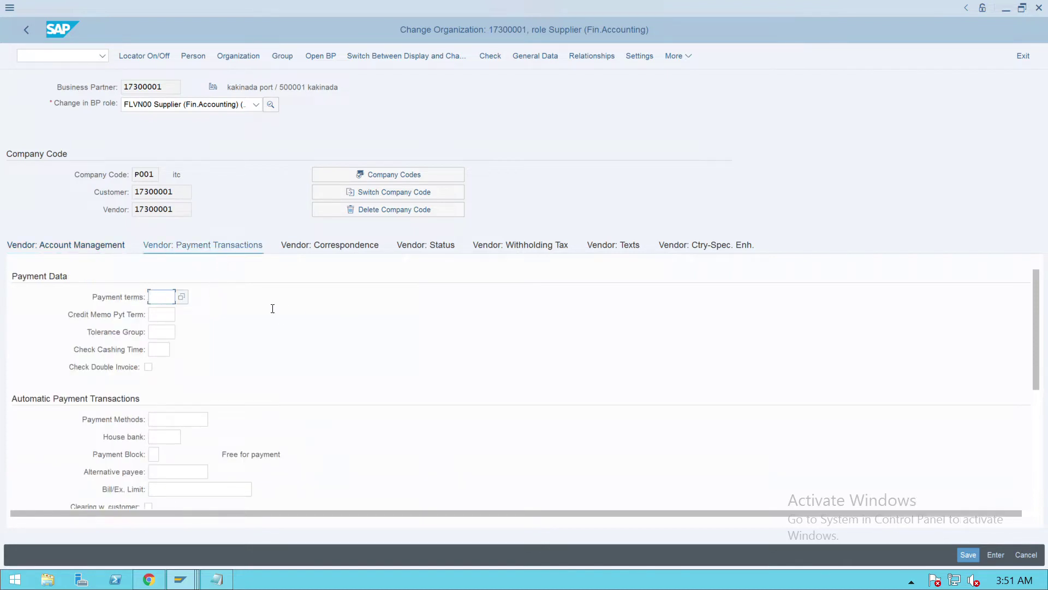
Step: Set payment terms 0001 (Pay Immediately w/o Deduction) and save the supplier's changes
key(Down)
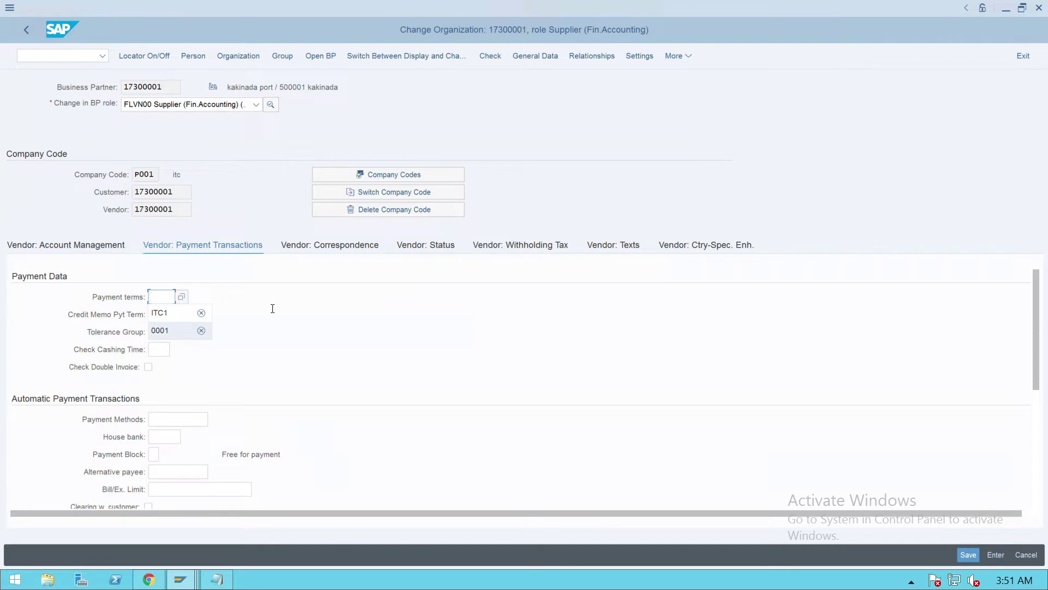
key(Return)
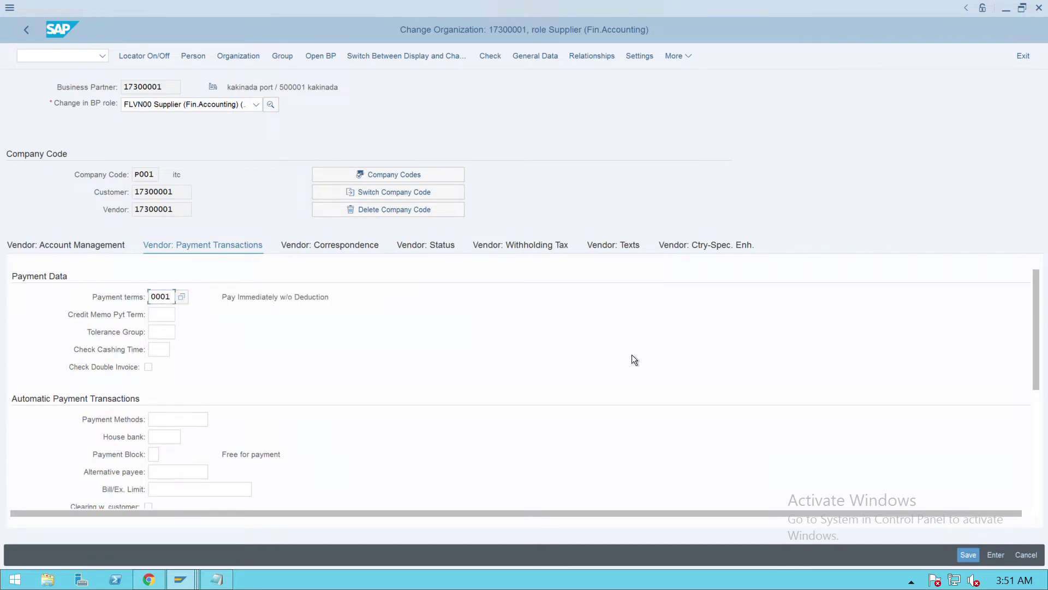
click(977, 562)
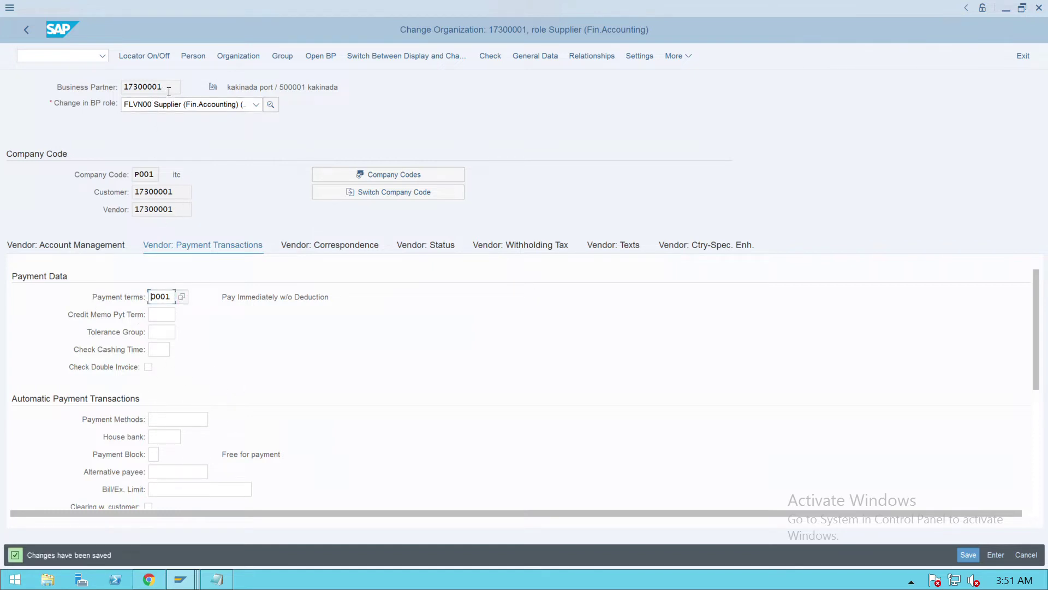
double_click(142, 87)
click(66, 57)
text(/)
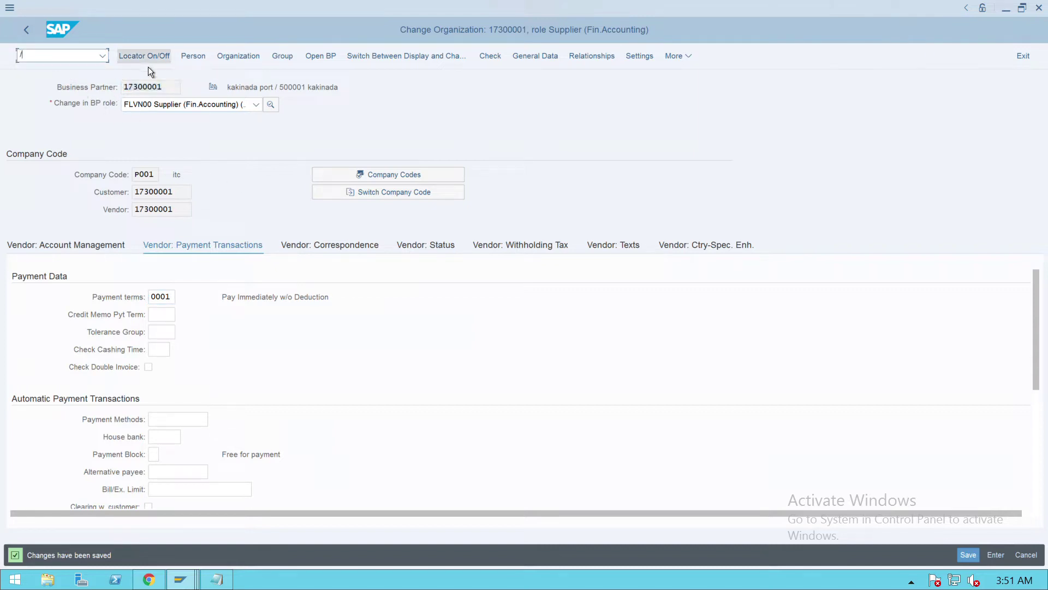
text(n)
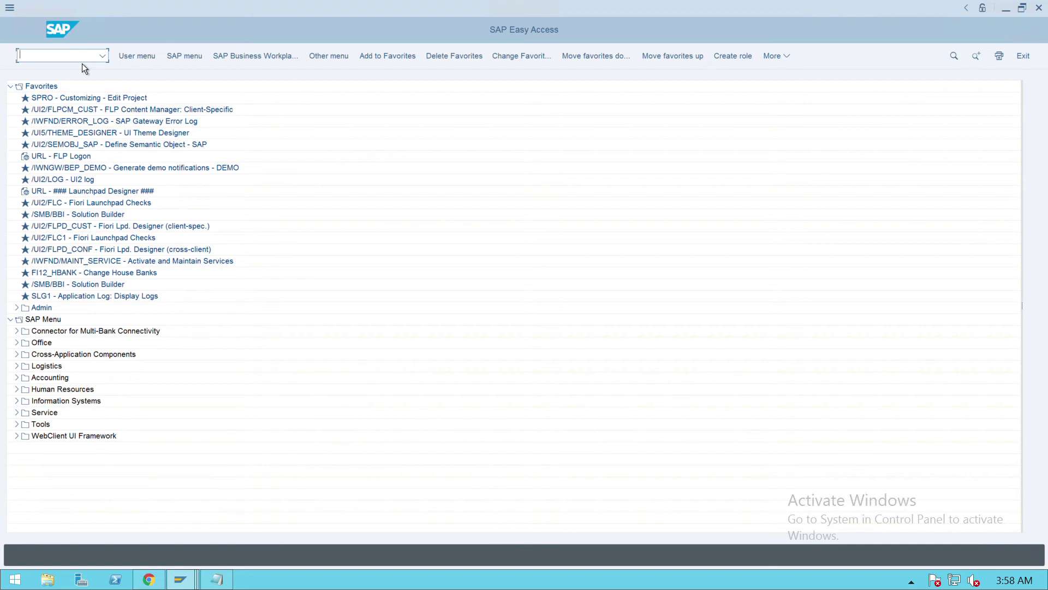
Step: Start an F-90 vendor acquisition with document and posting date 29.10.2021 and reference 'asset'
text(f-90)
key(Return)
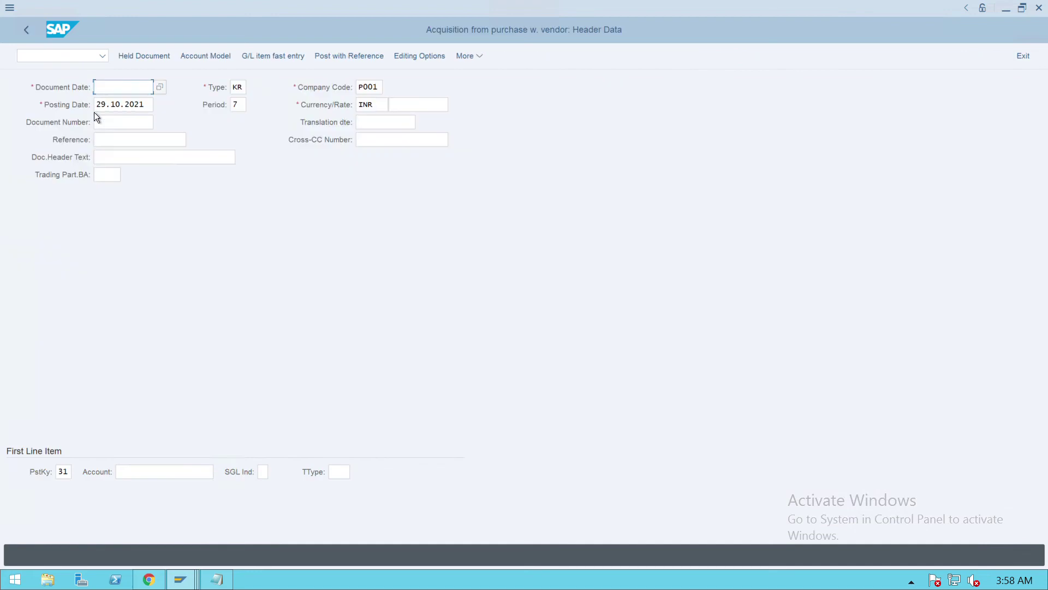
drag(100, 110, 152, 111)
key(ctrl+c)
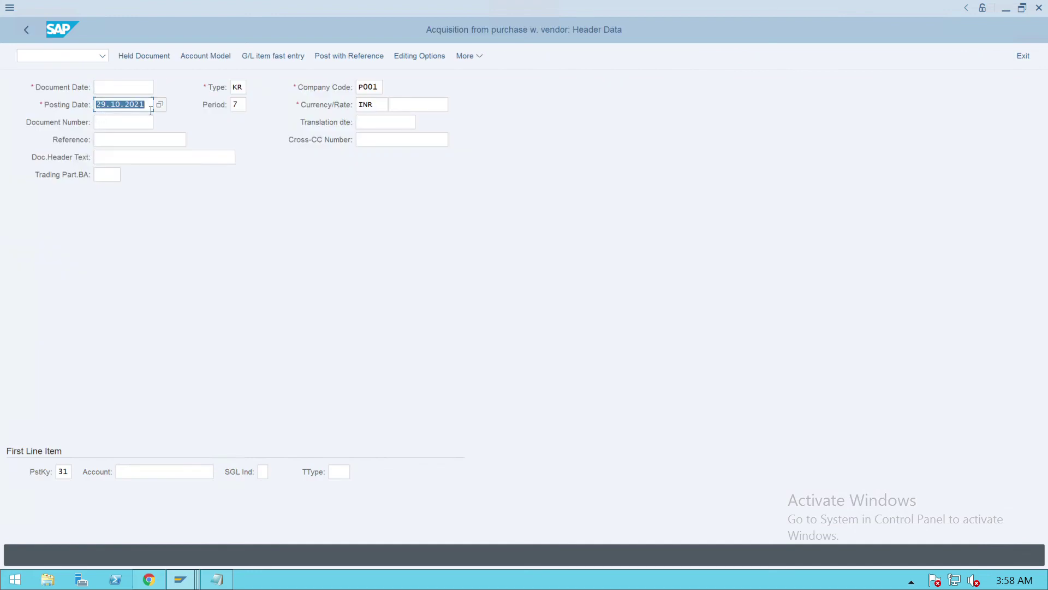
click(114, 90)
key(ctrl+v)
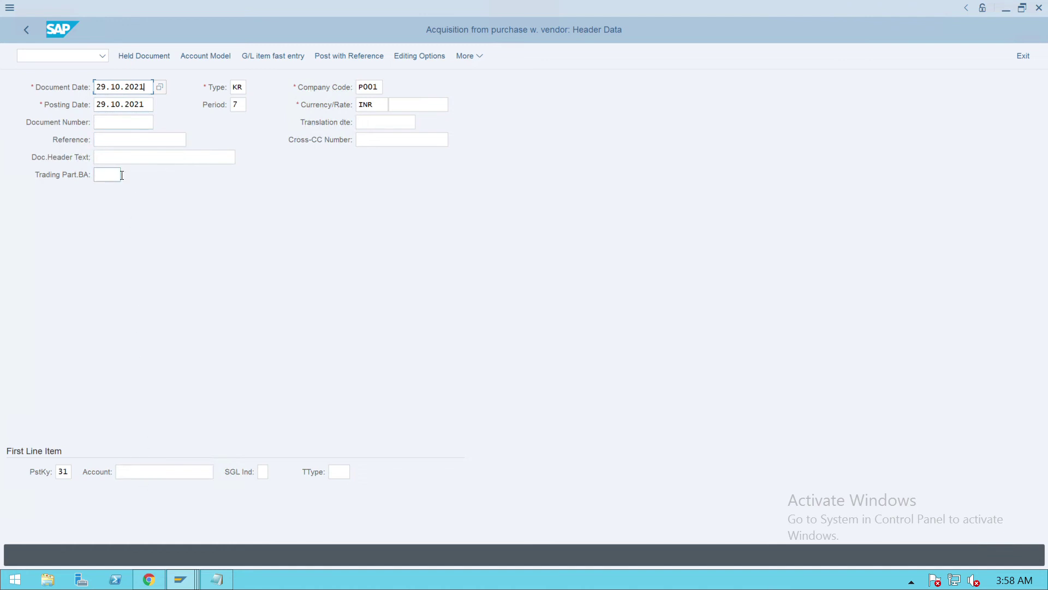
click(121, 142)
text(asset)
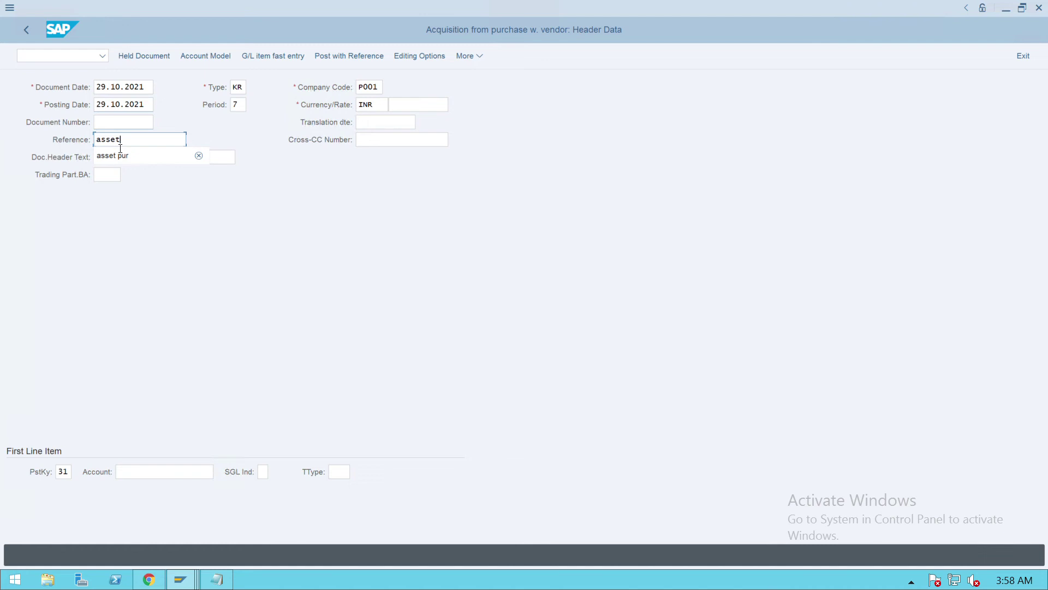
click(155, 481)
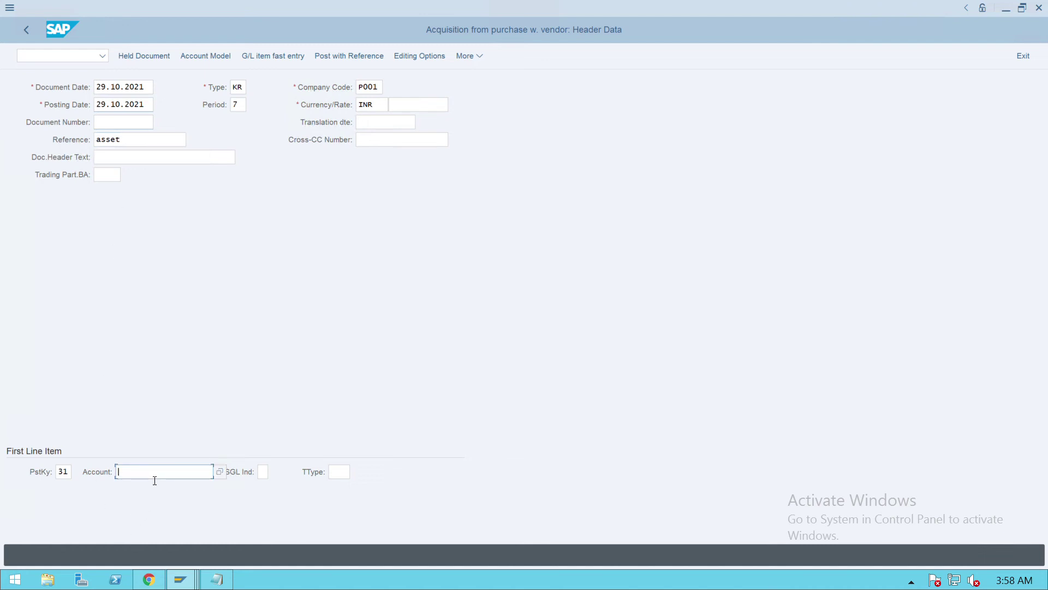
Step: Search all suppliers for the line item account, then close the results list
key(F4)
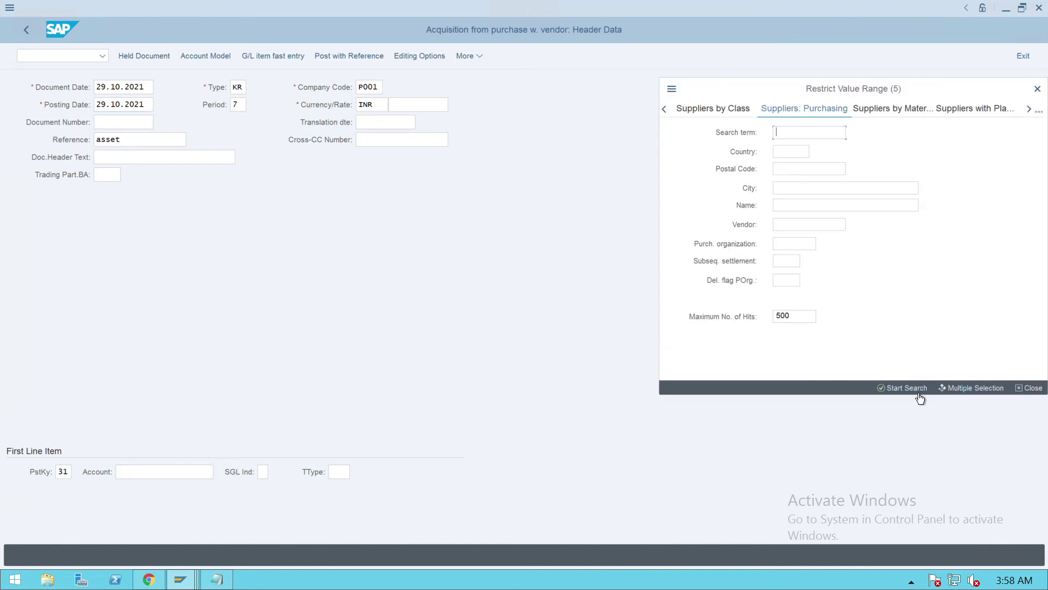
click(886, 391)
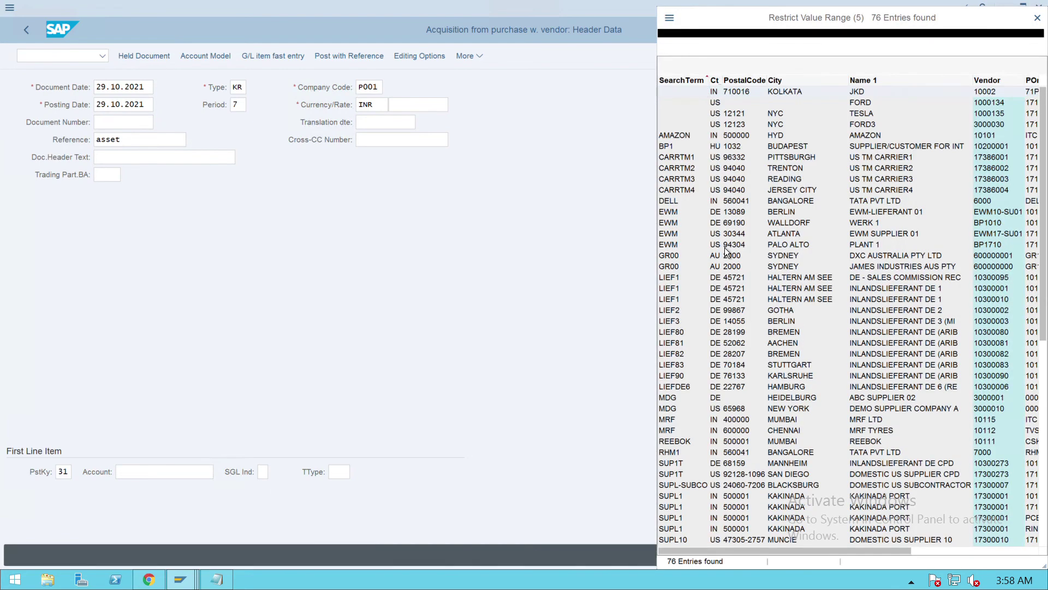
drag(757, 27, 625, 45)
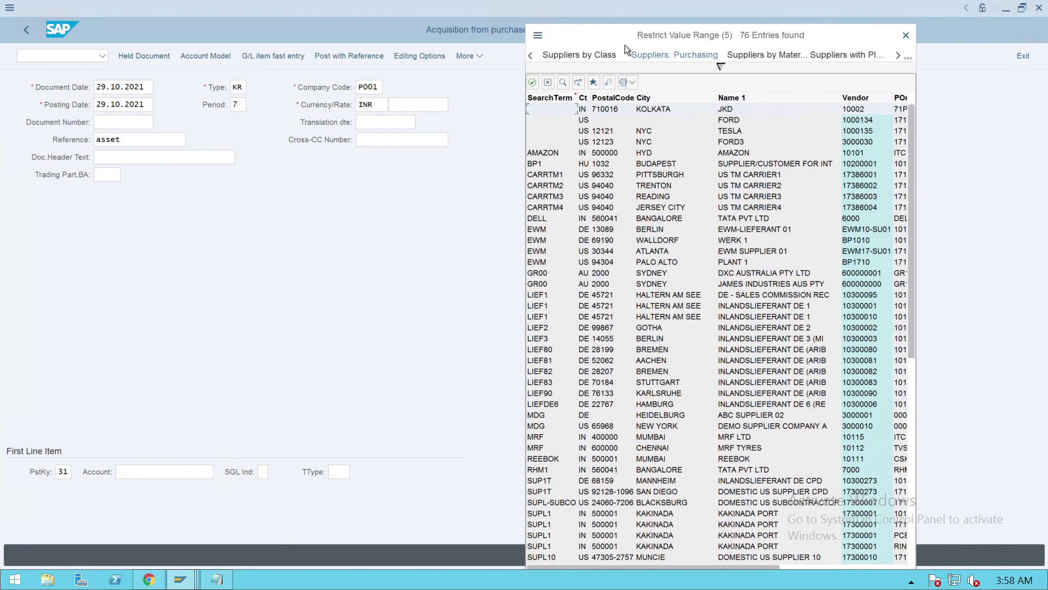
click(906, 36)
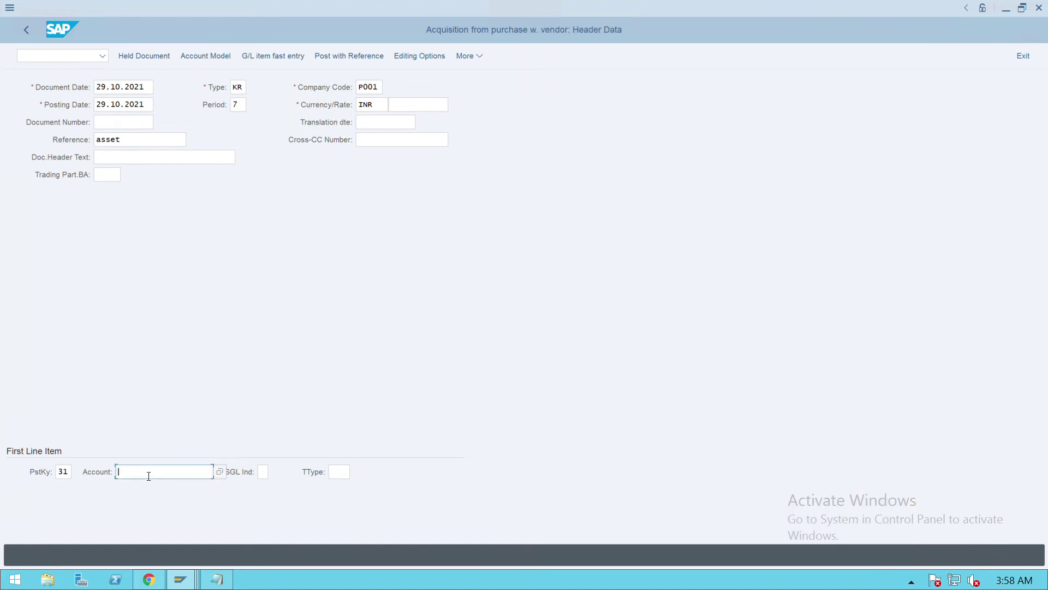
Step: Reopen the supplier search and switch to the Suppliers by Country/Company Code search
key(F4)
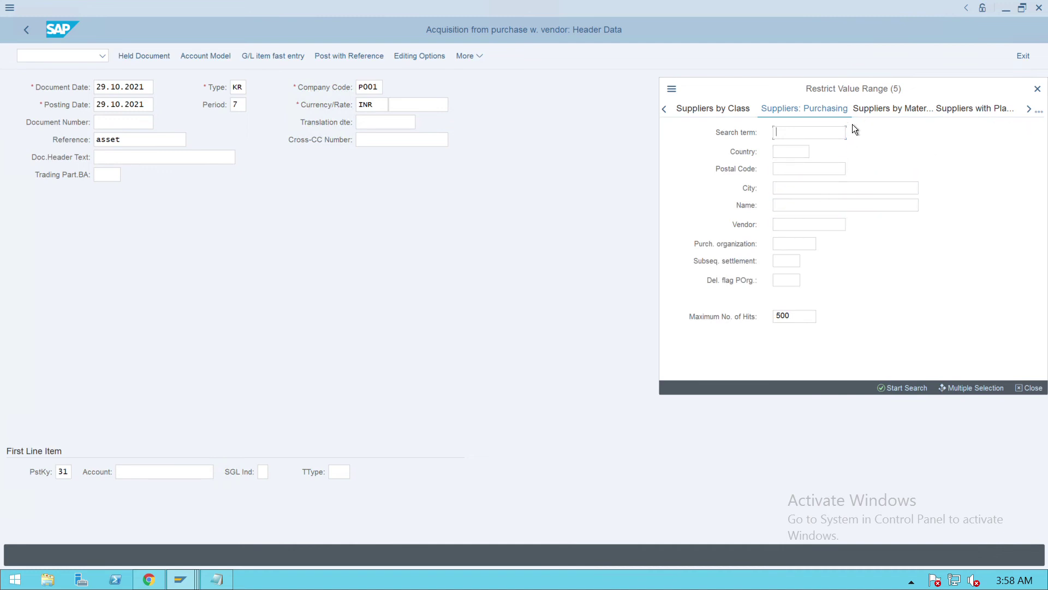
click(1040, 119)
click(1041, 119)
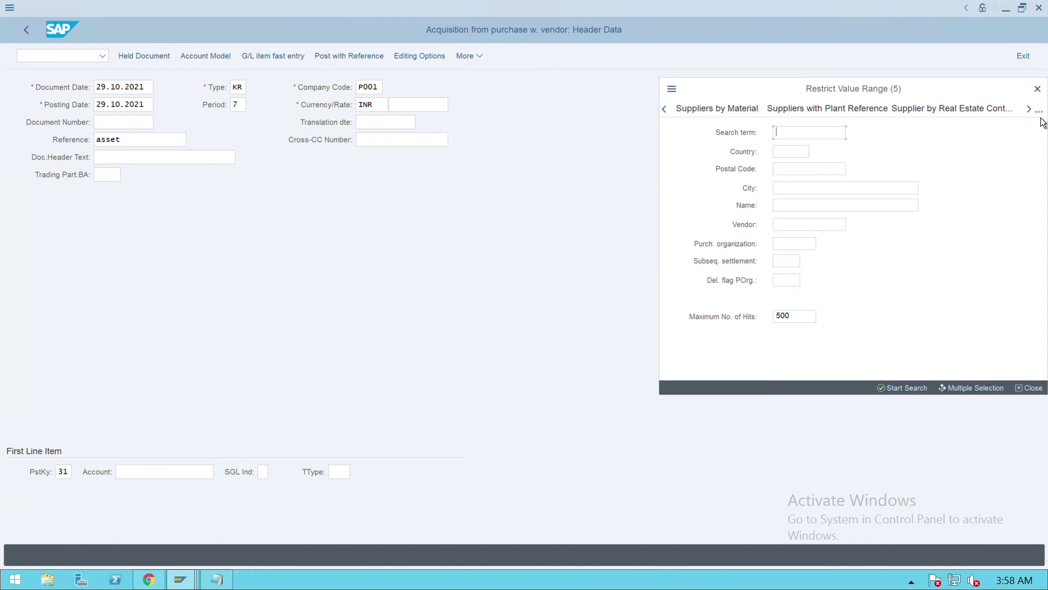
click(1041, 119)
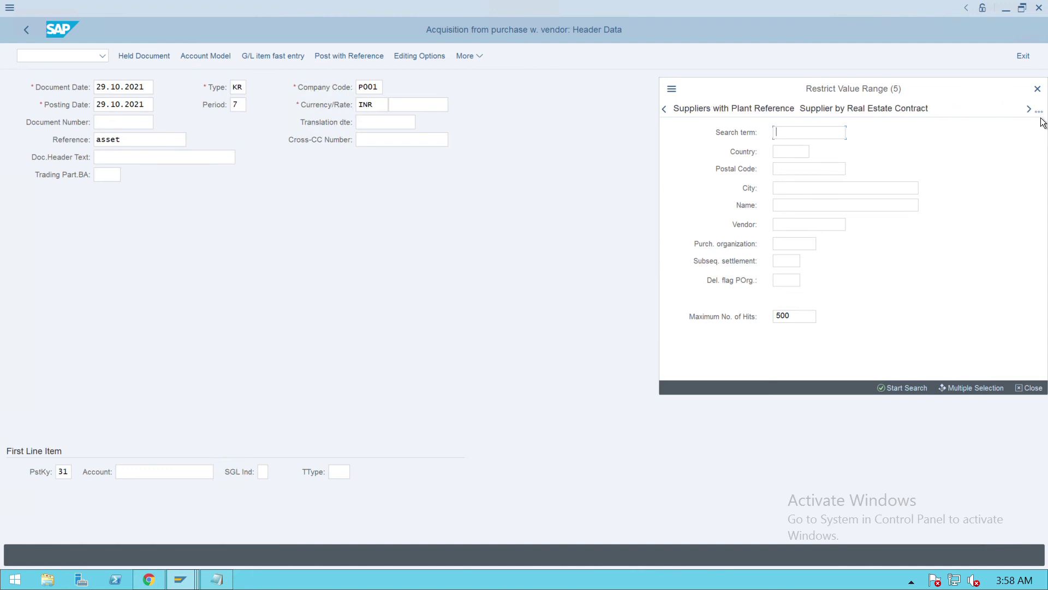
click(671, 114)
click(670, 115)
click(671, 114)
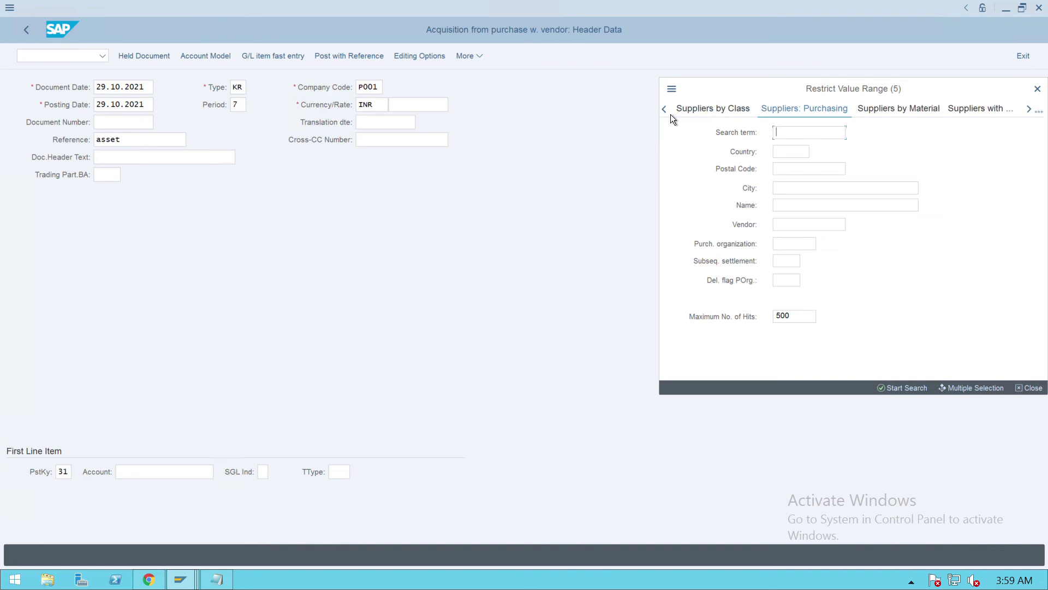
click(671, 114)
click(670, 115)
click(671, 114)
click(671, 115)
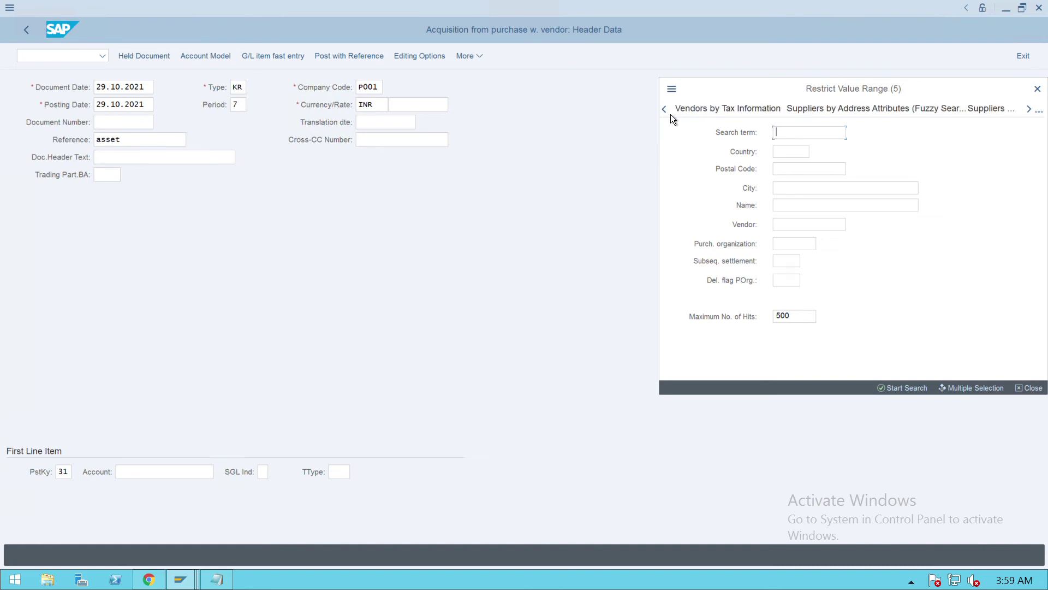
click(670, 115)
click(670, 114)
click(670, 114)
click(671, 114)
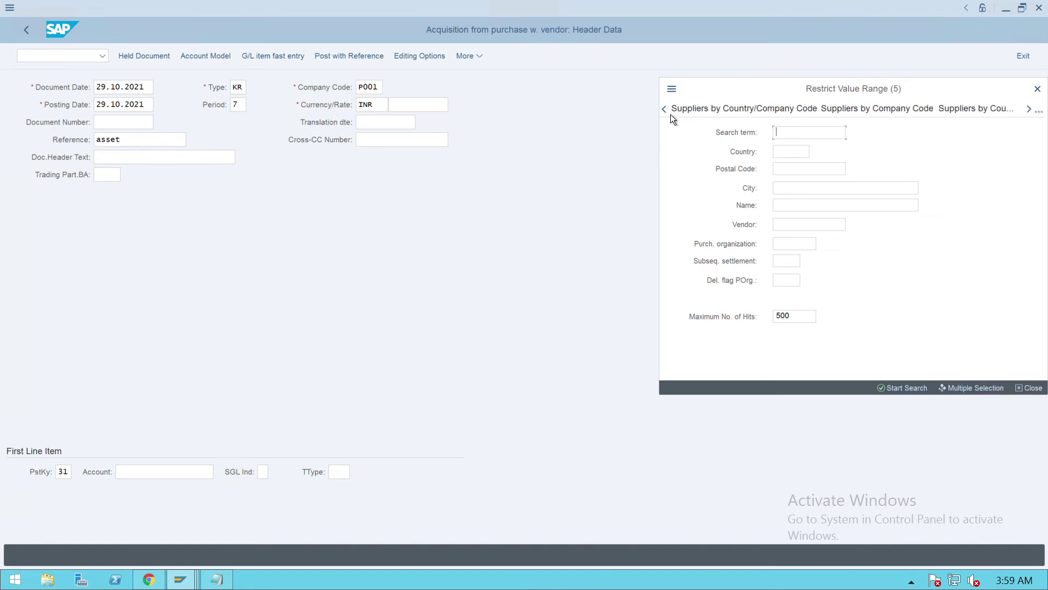
click(797, 114)
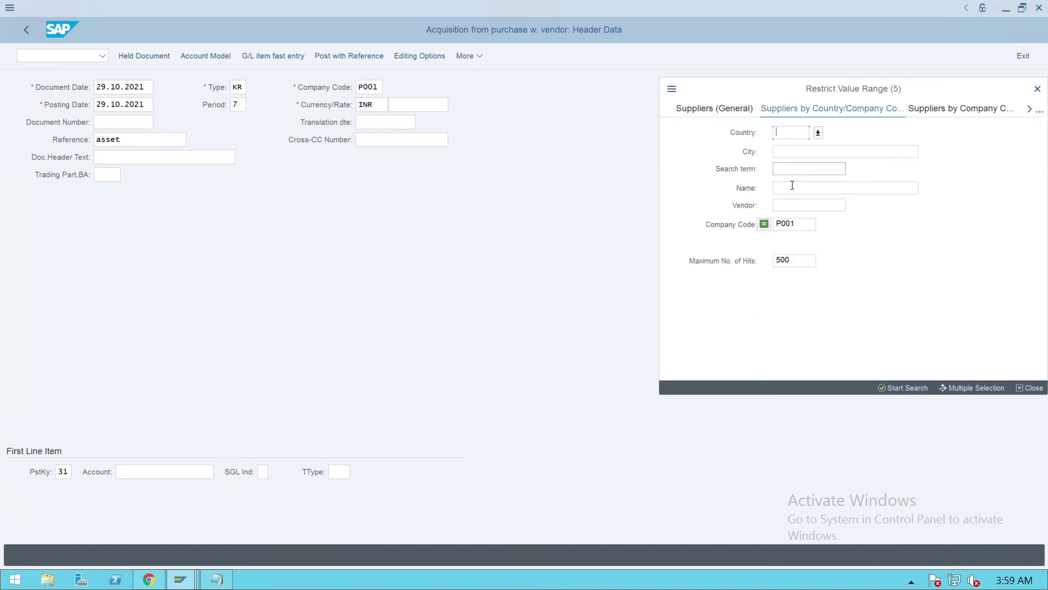
Step: Search suppliers for company code P001 and take the kakinada port vendor as the account
click(889, 388)
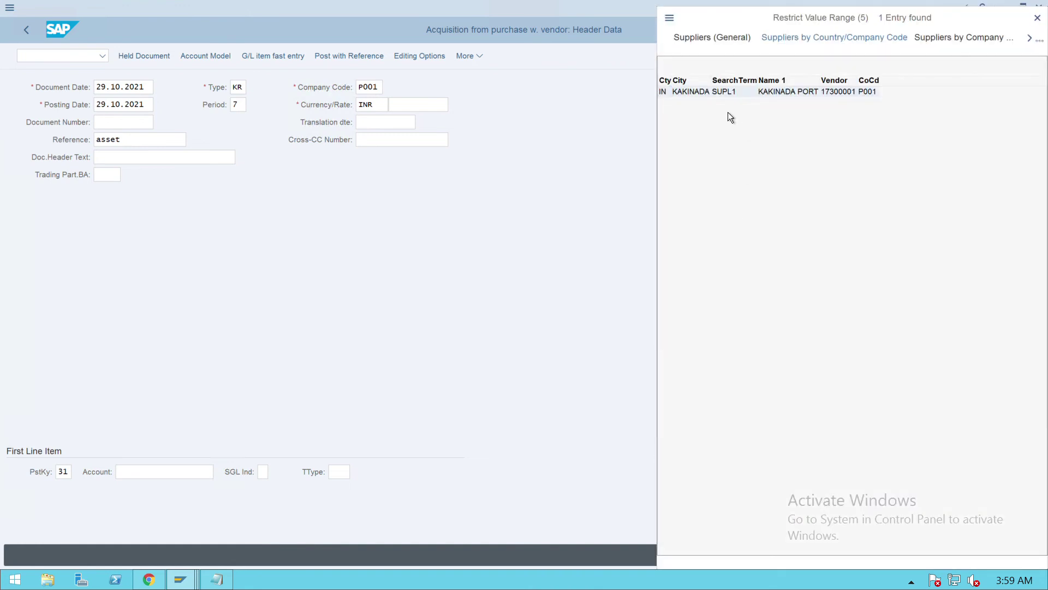
double_click(703, 97)
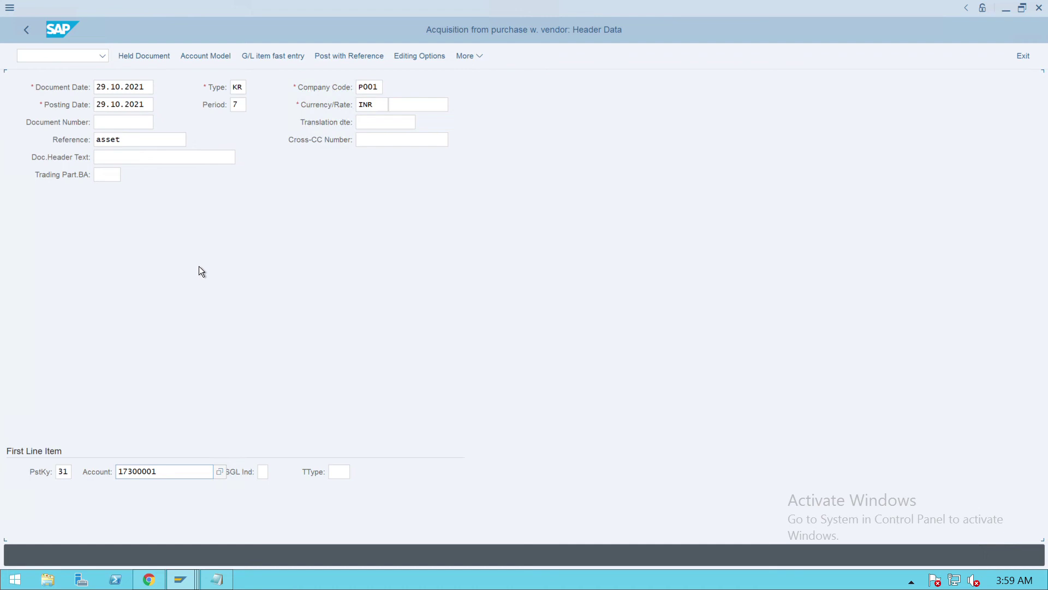
key(Return)
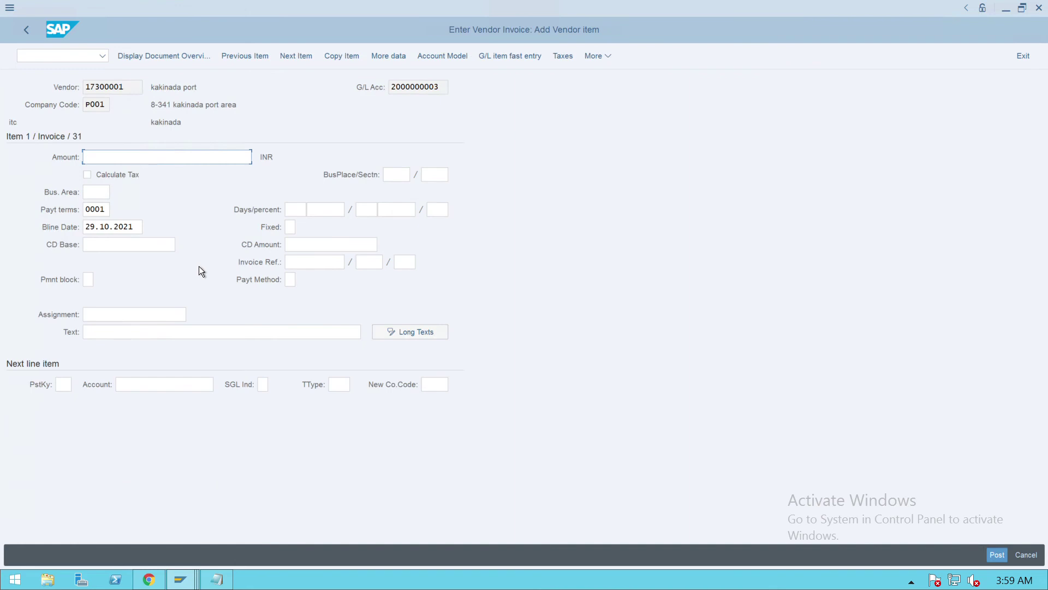
Step: Enter 10000 as the vendor item amount and posting key 70 for the next line
text(10000)
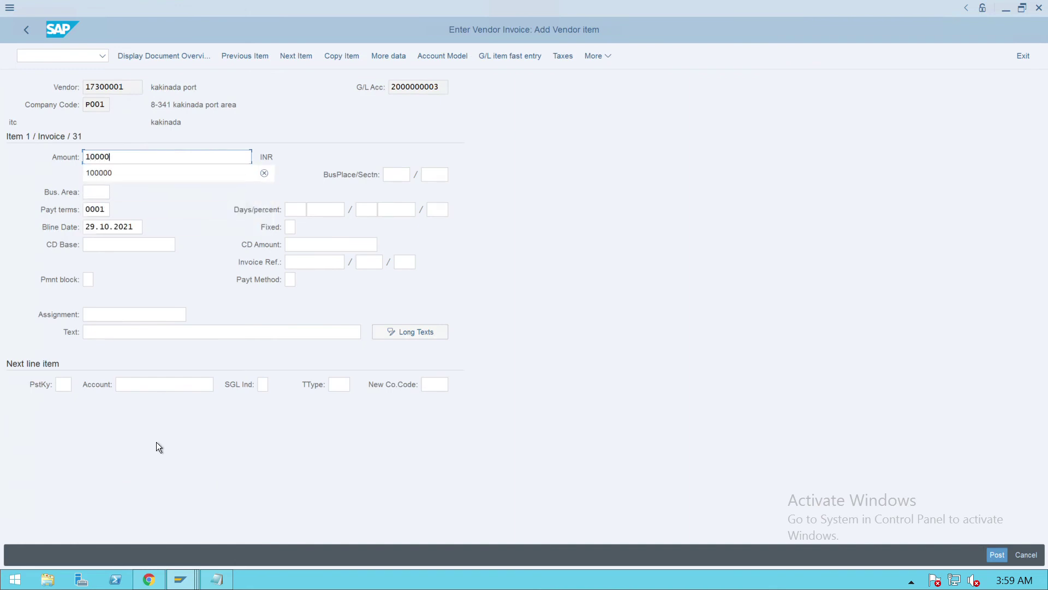
click(64, 384)
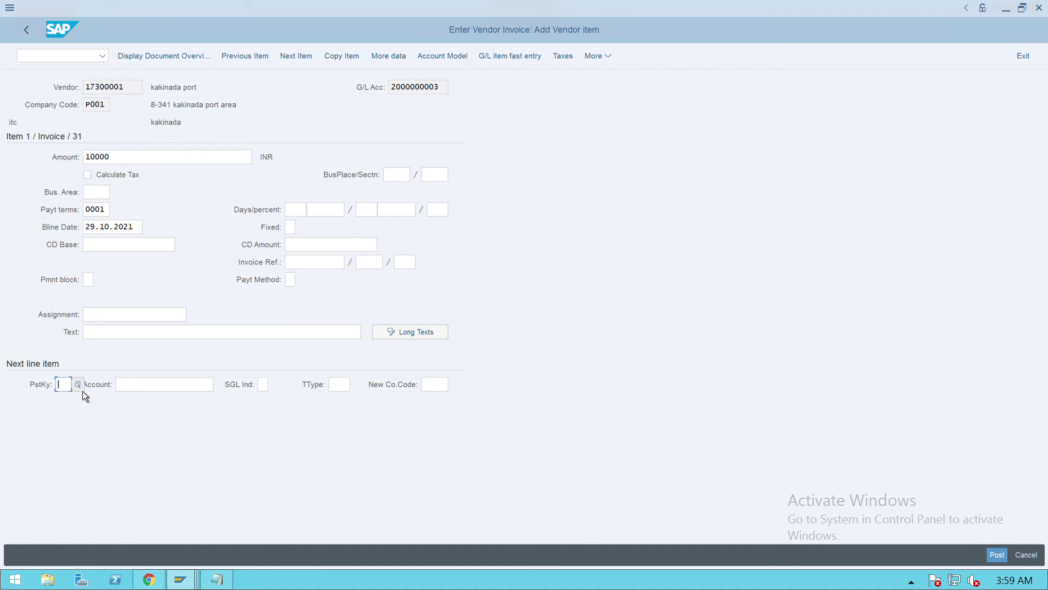
text(70)
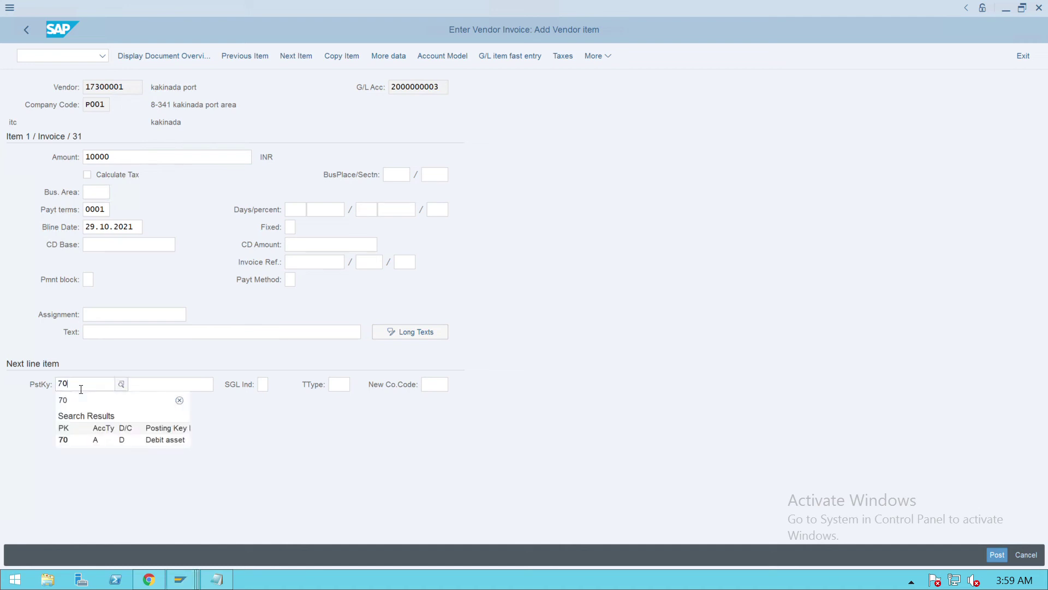
key(Return)
Step: Choose asset 100000-0 (MACHINE P001) as the account, with transaction type 100
click(230, 389)
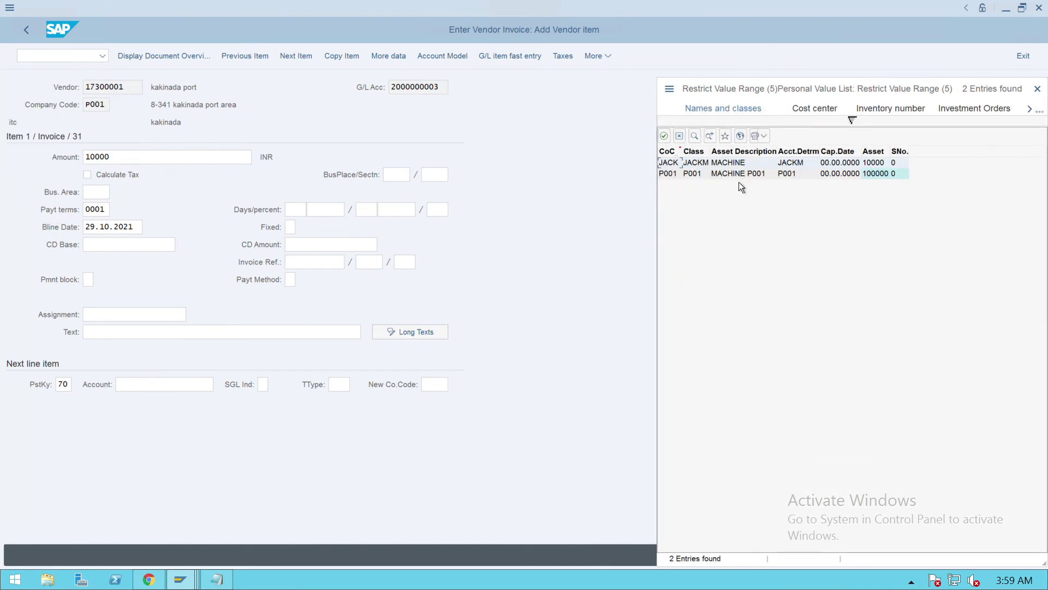
click(739, 182)
double_click(739, 182)
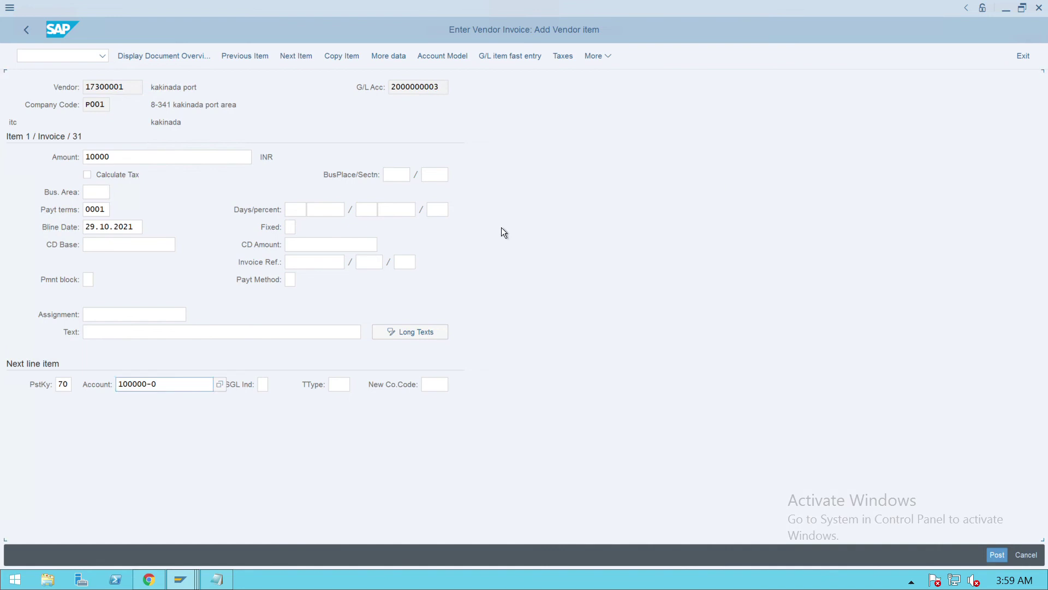
click(348, 391)
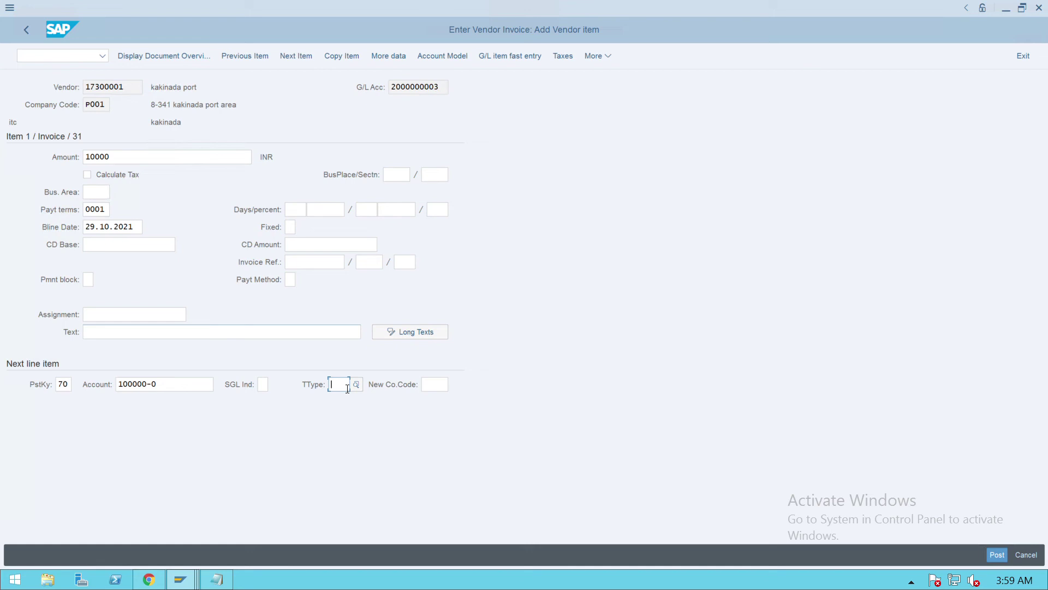
text(100)
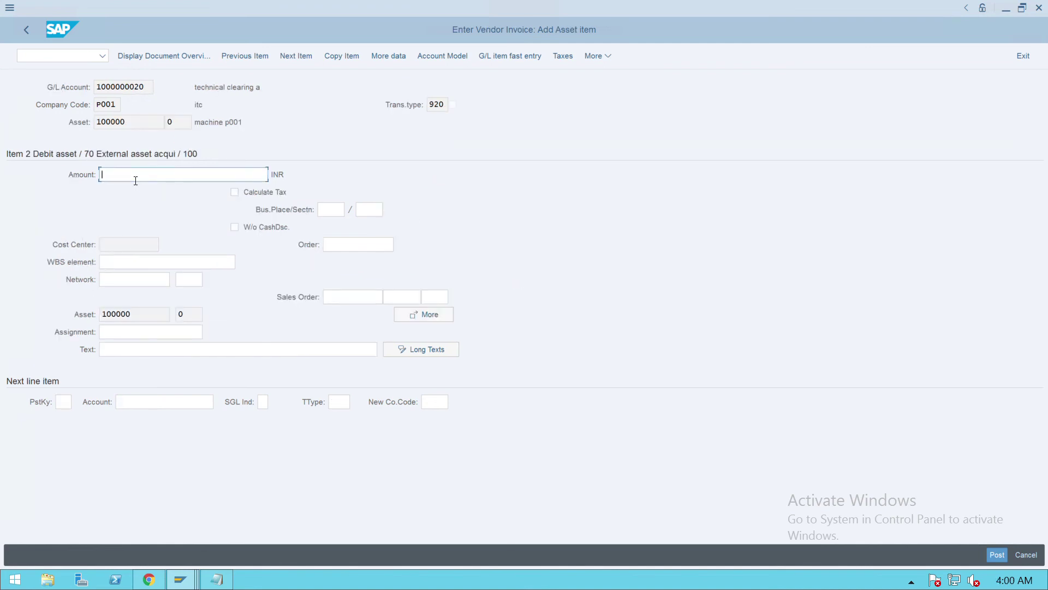
text(*)
click(997, 556)
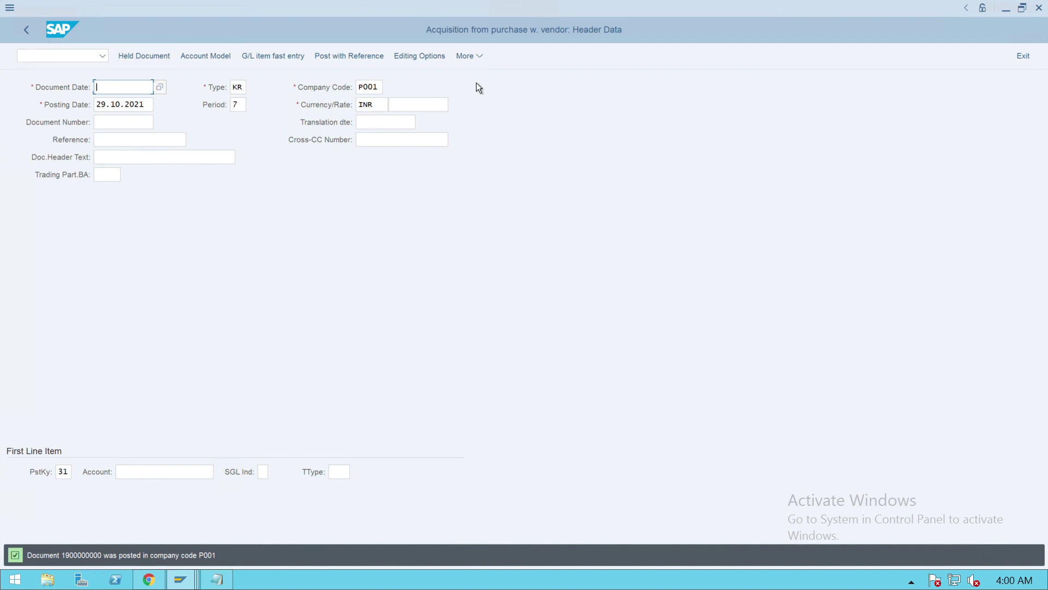
click(485, 60)
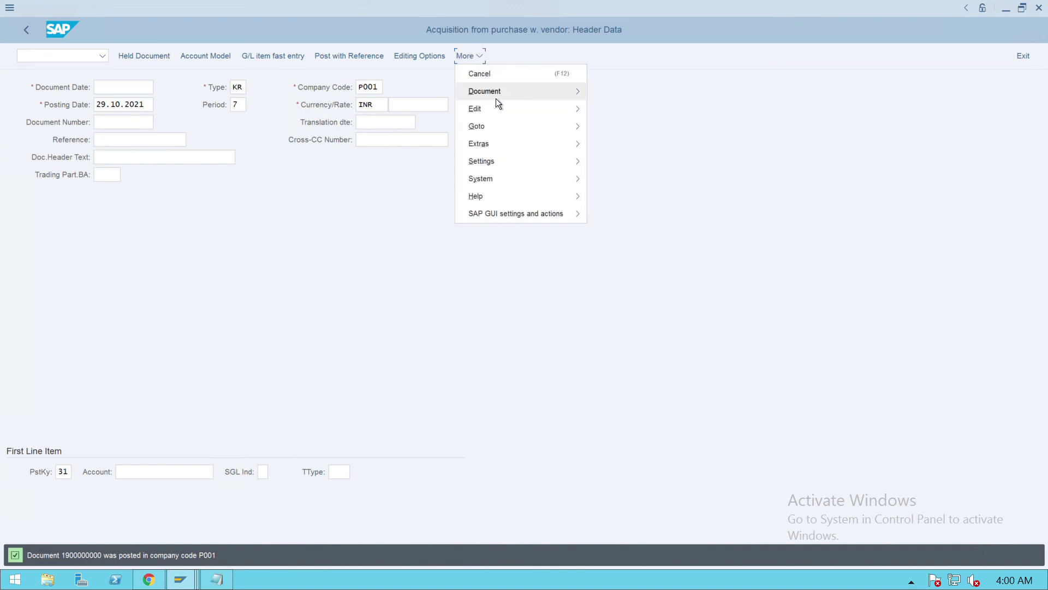
mouse_move(496, 98)
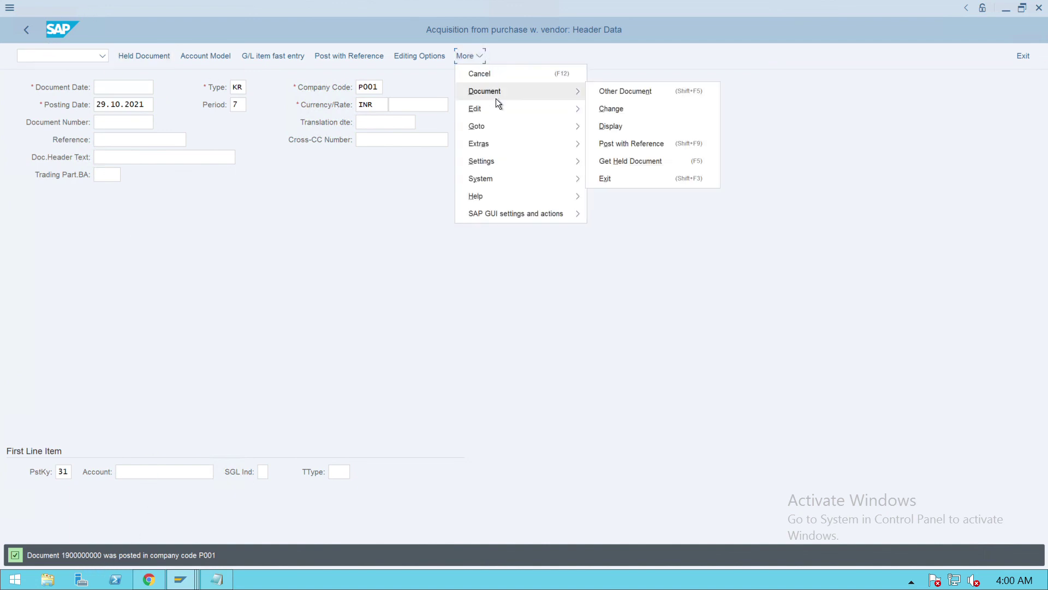
click(618, 131)
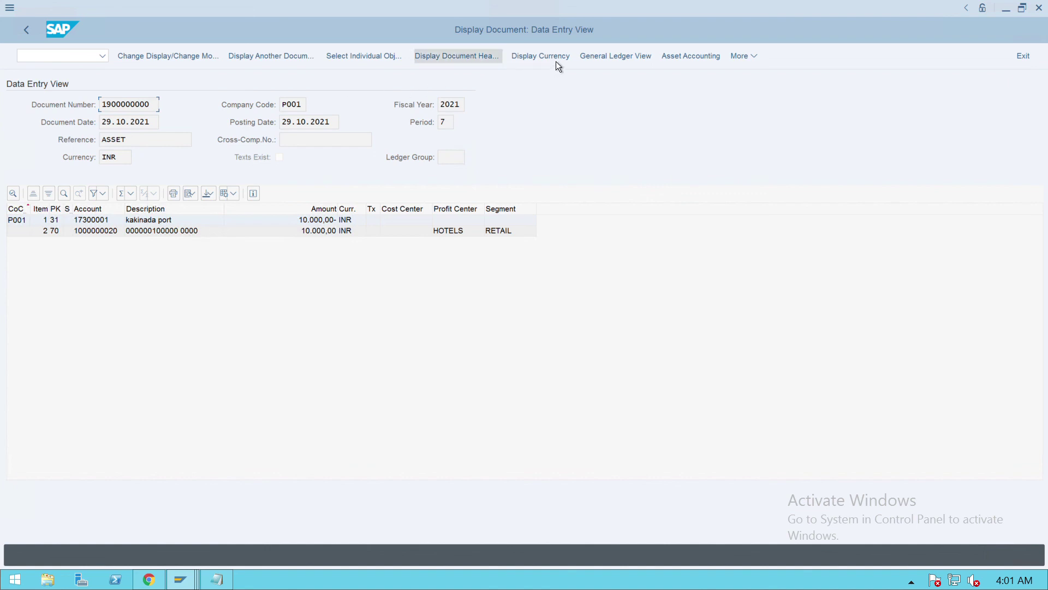
click(702, 59)
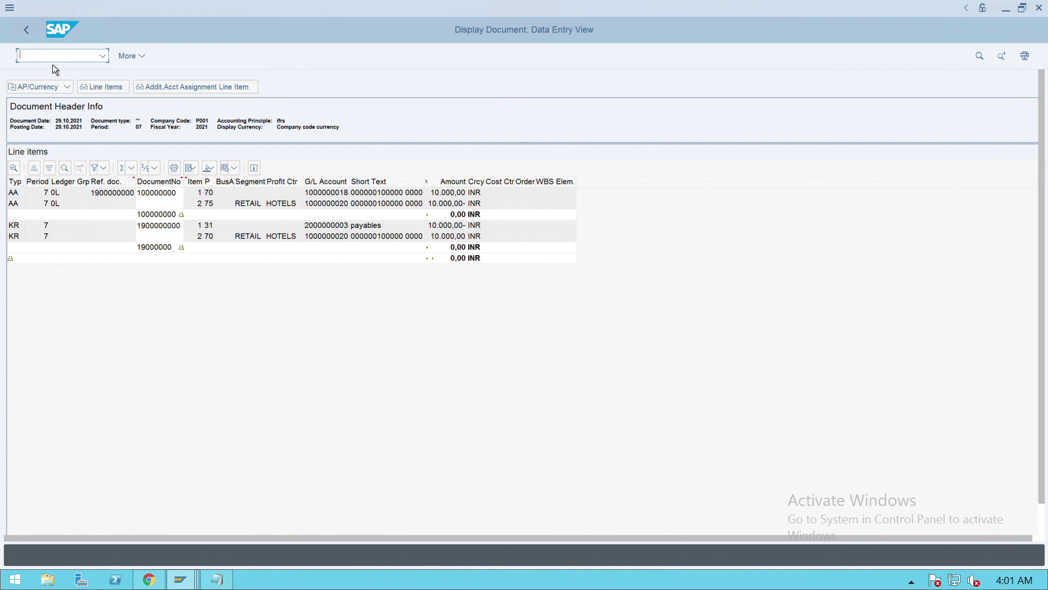
Step: Run AW01N to view asset 100000: 10,000 INR acquisition, 9,578.08 net book value
text(/n)
key(Return)
text(a)
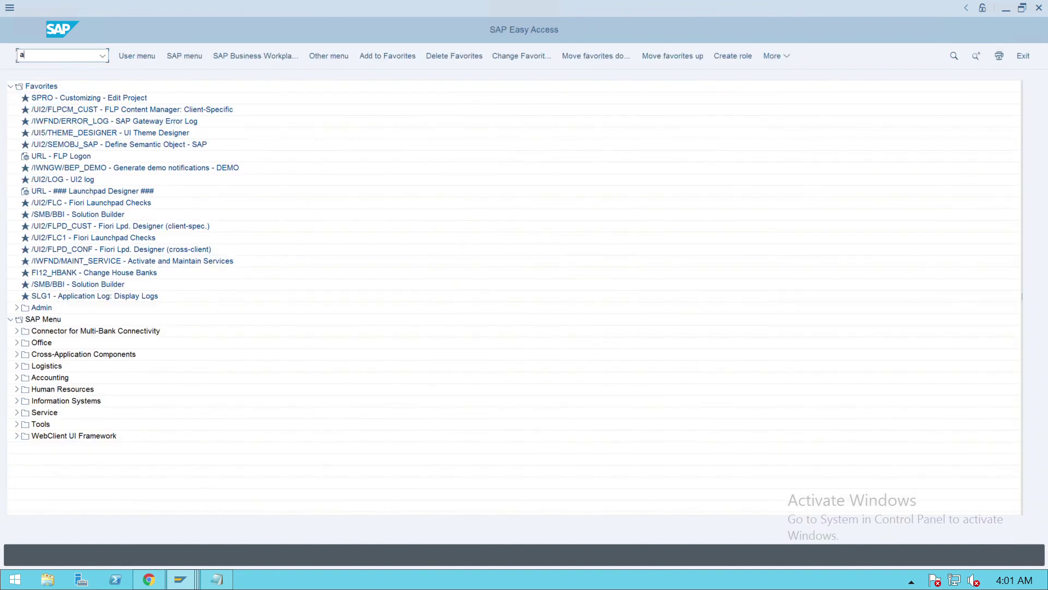
text(w01n)
key(Return)
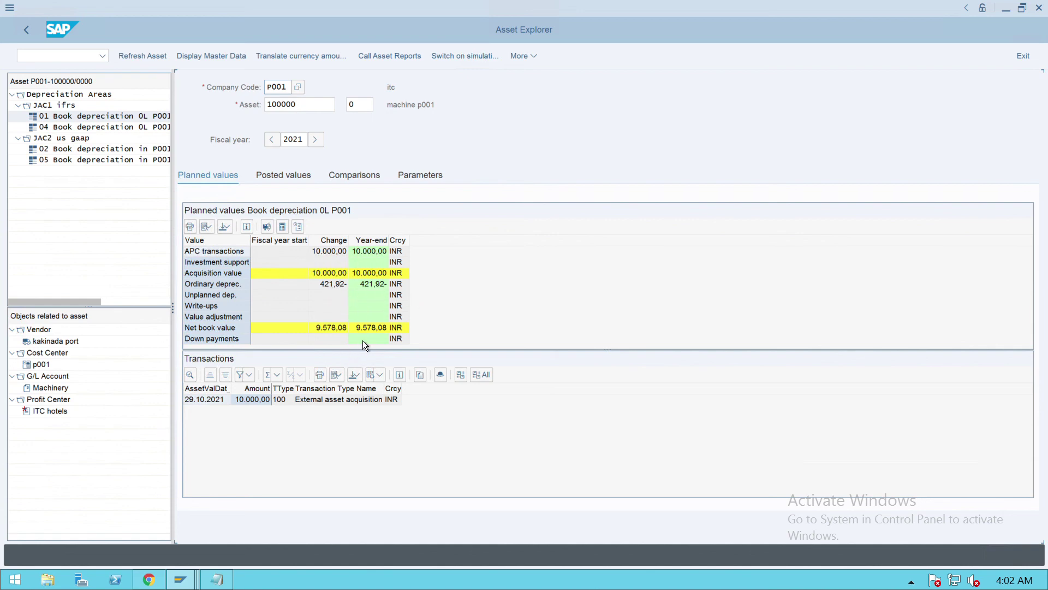
click(54, 64)
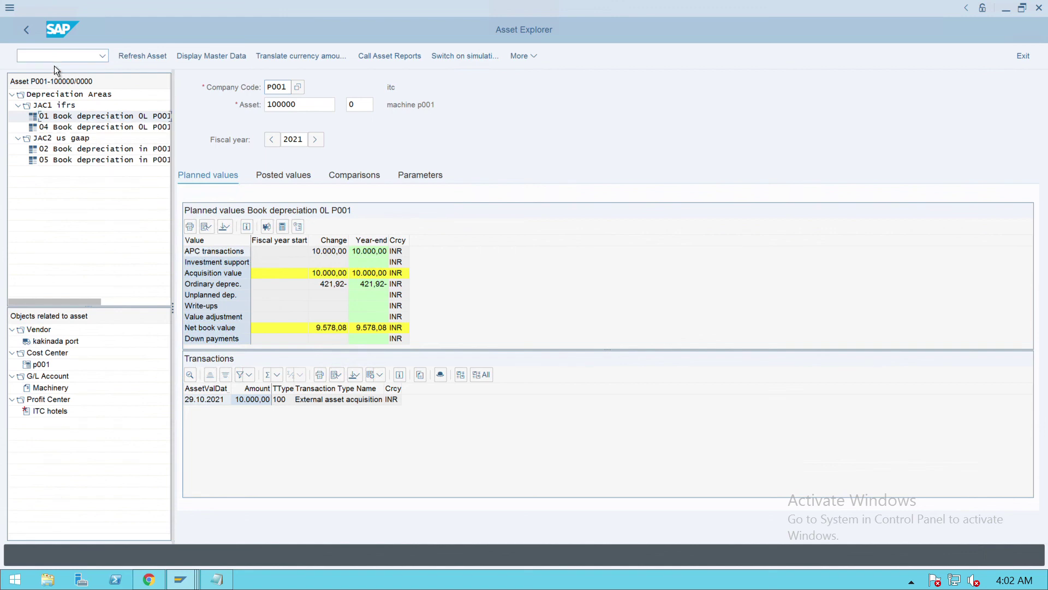